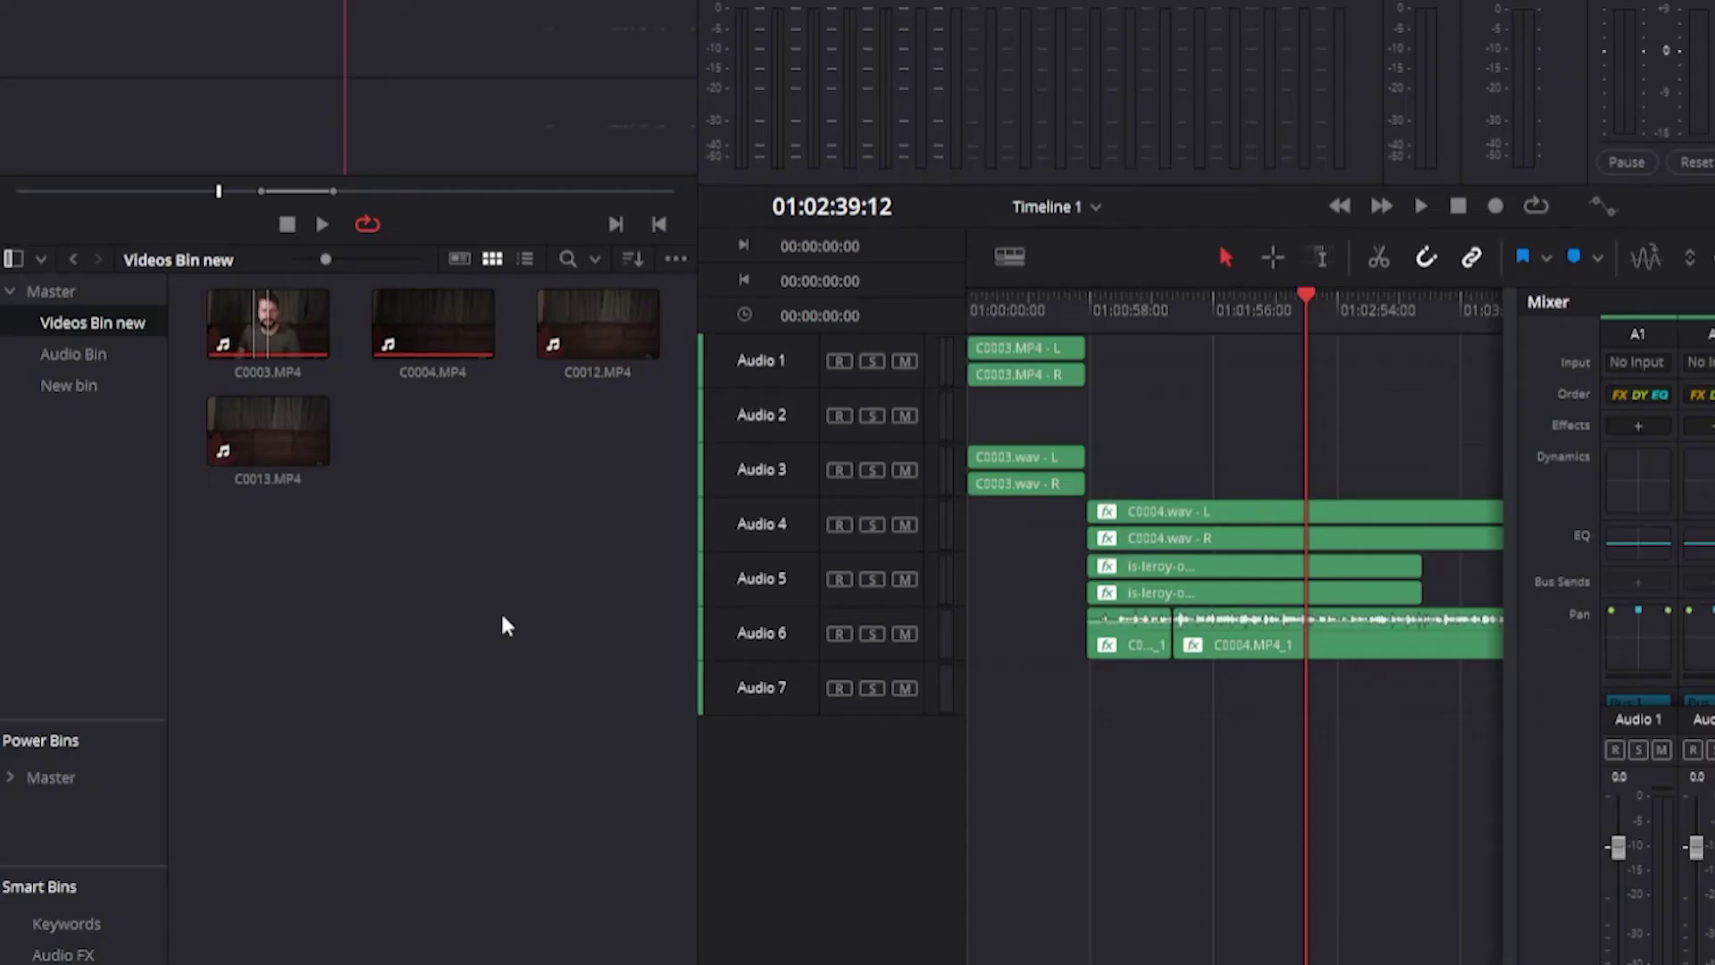
# Open the Master bin to list its click sounds, electric kettle clip and Timeline 1.
pyautogui.click(57, 290)
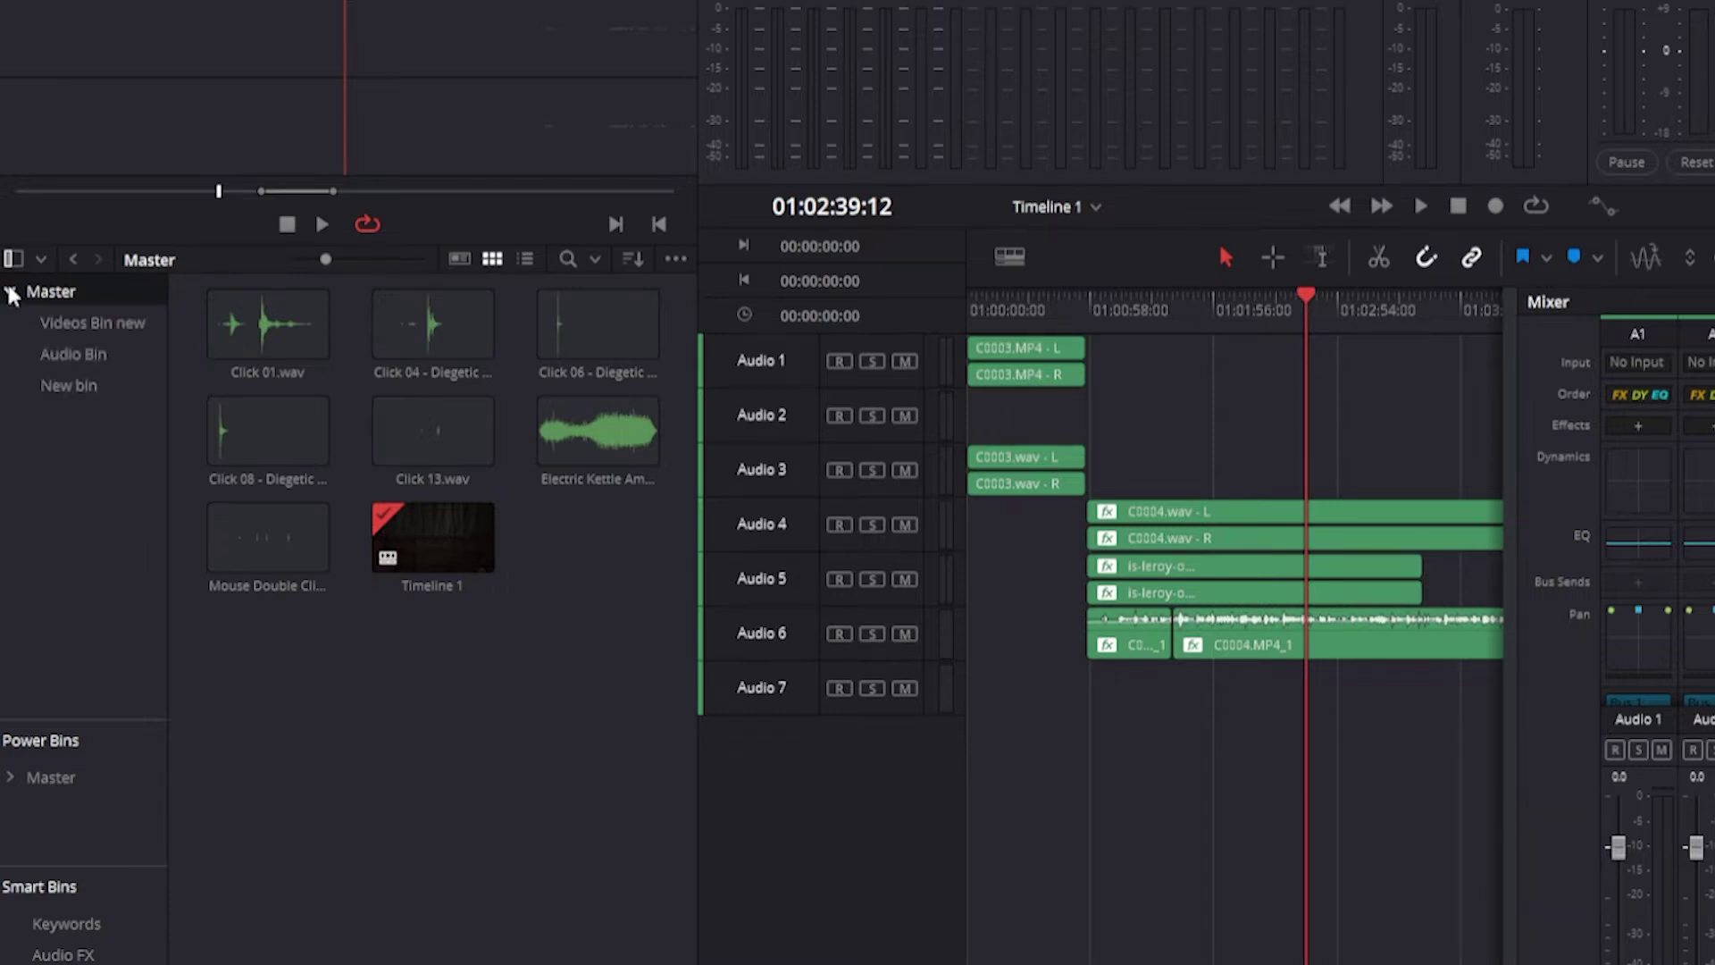
# Create Bin 4 inside Videos Bin new, then nest Bin 5, Bin 6 and Bin 7 each within the previous.
pyautogui.rightClick(67, 321)
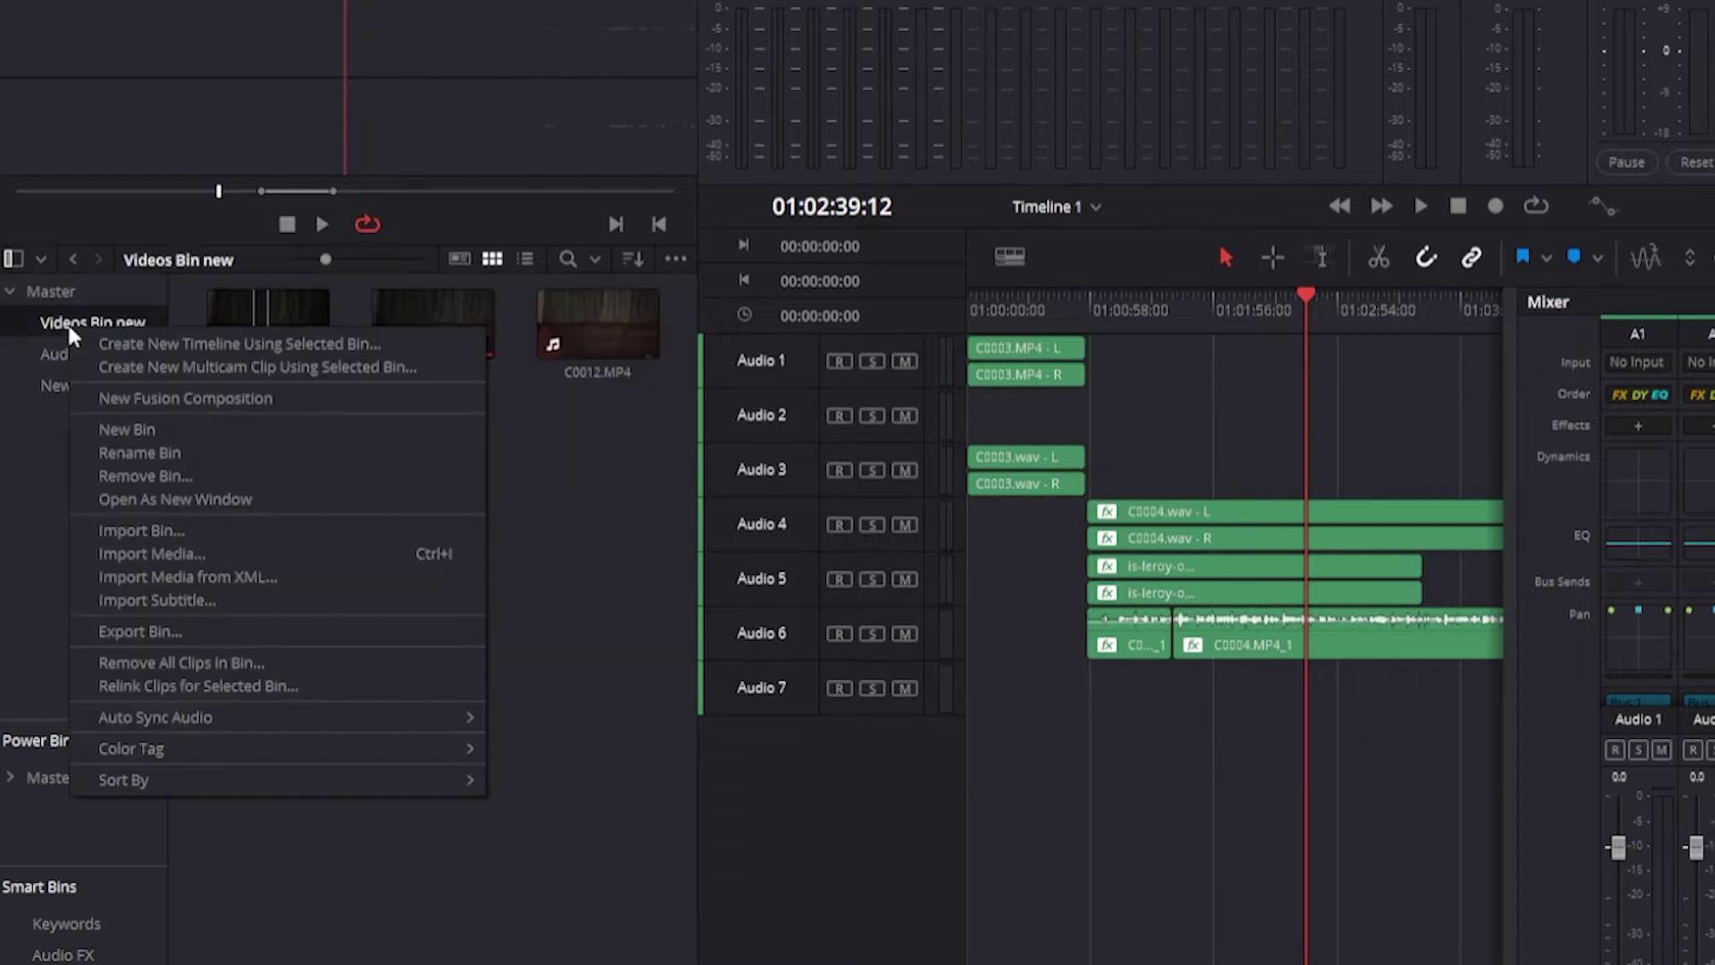
pyautogui.click(150, 416)
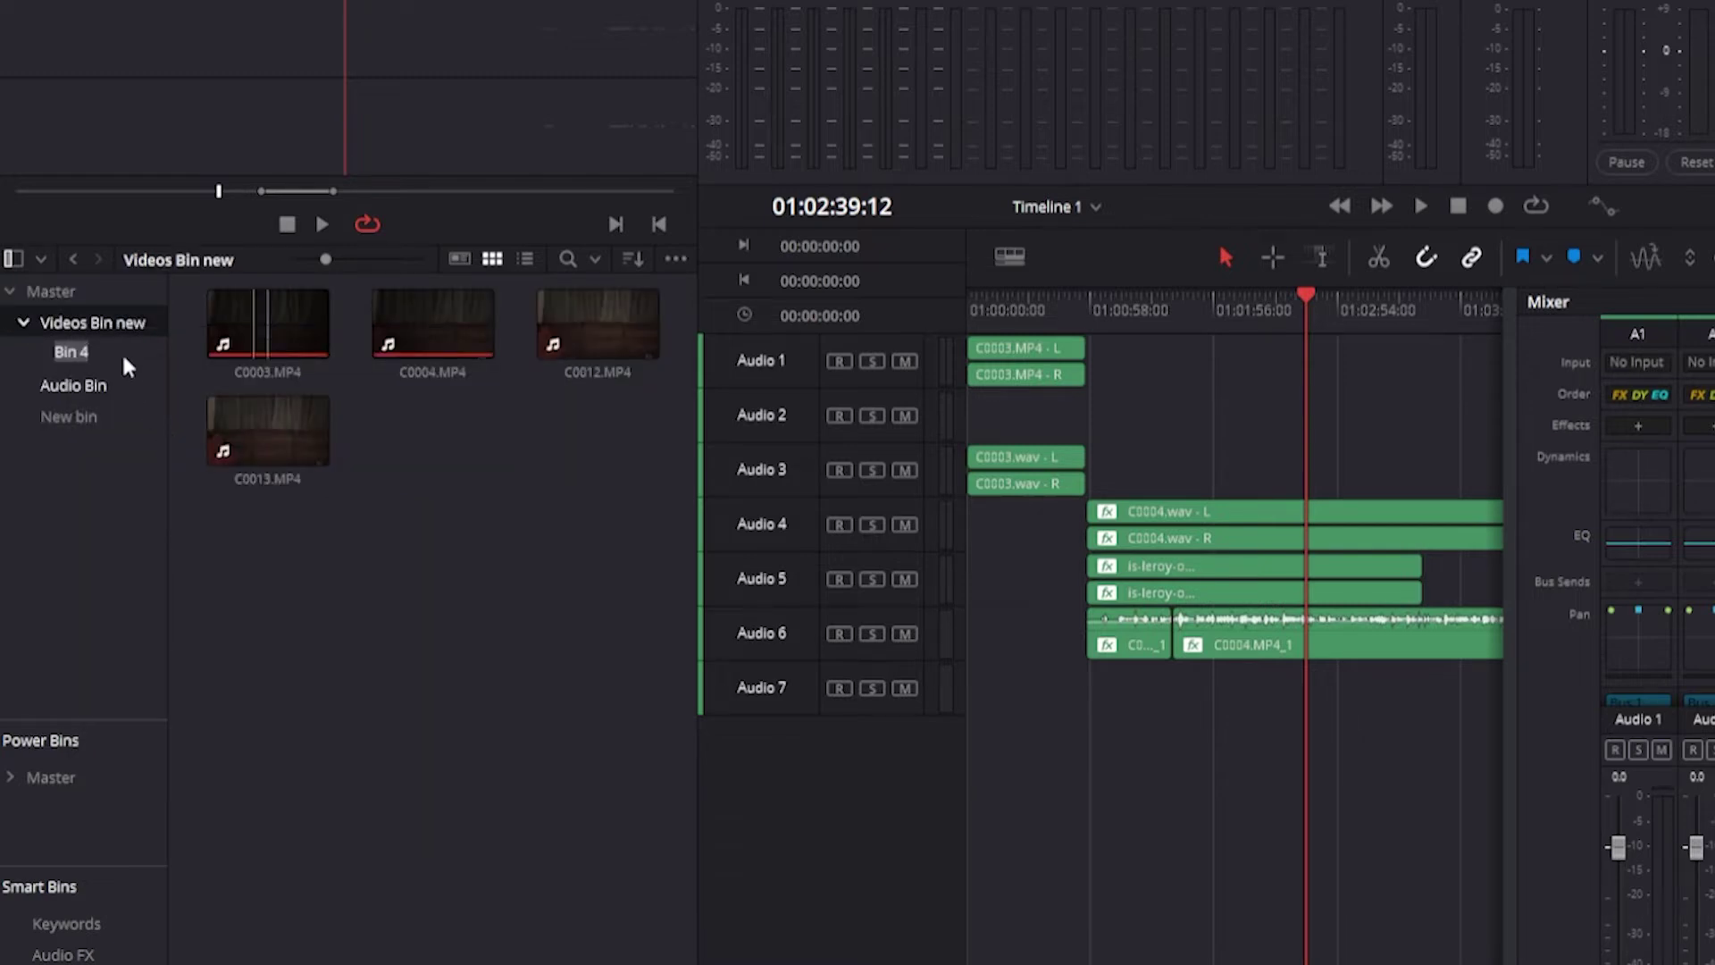
pyautogui.rightClick(64, 356)
pyautogui.click(150, 463)
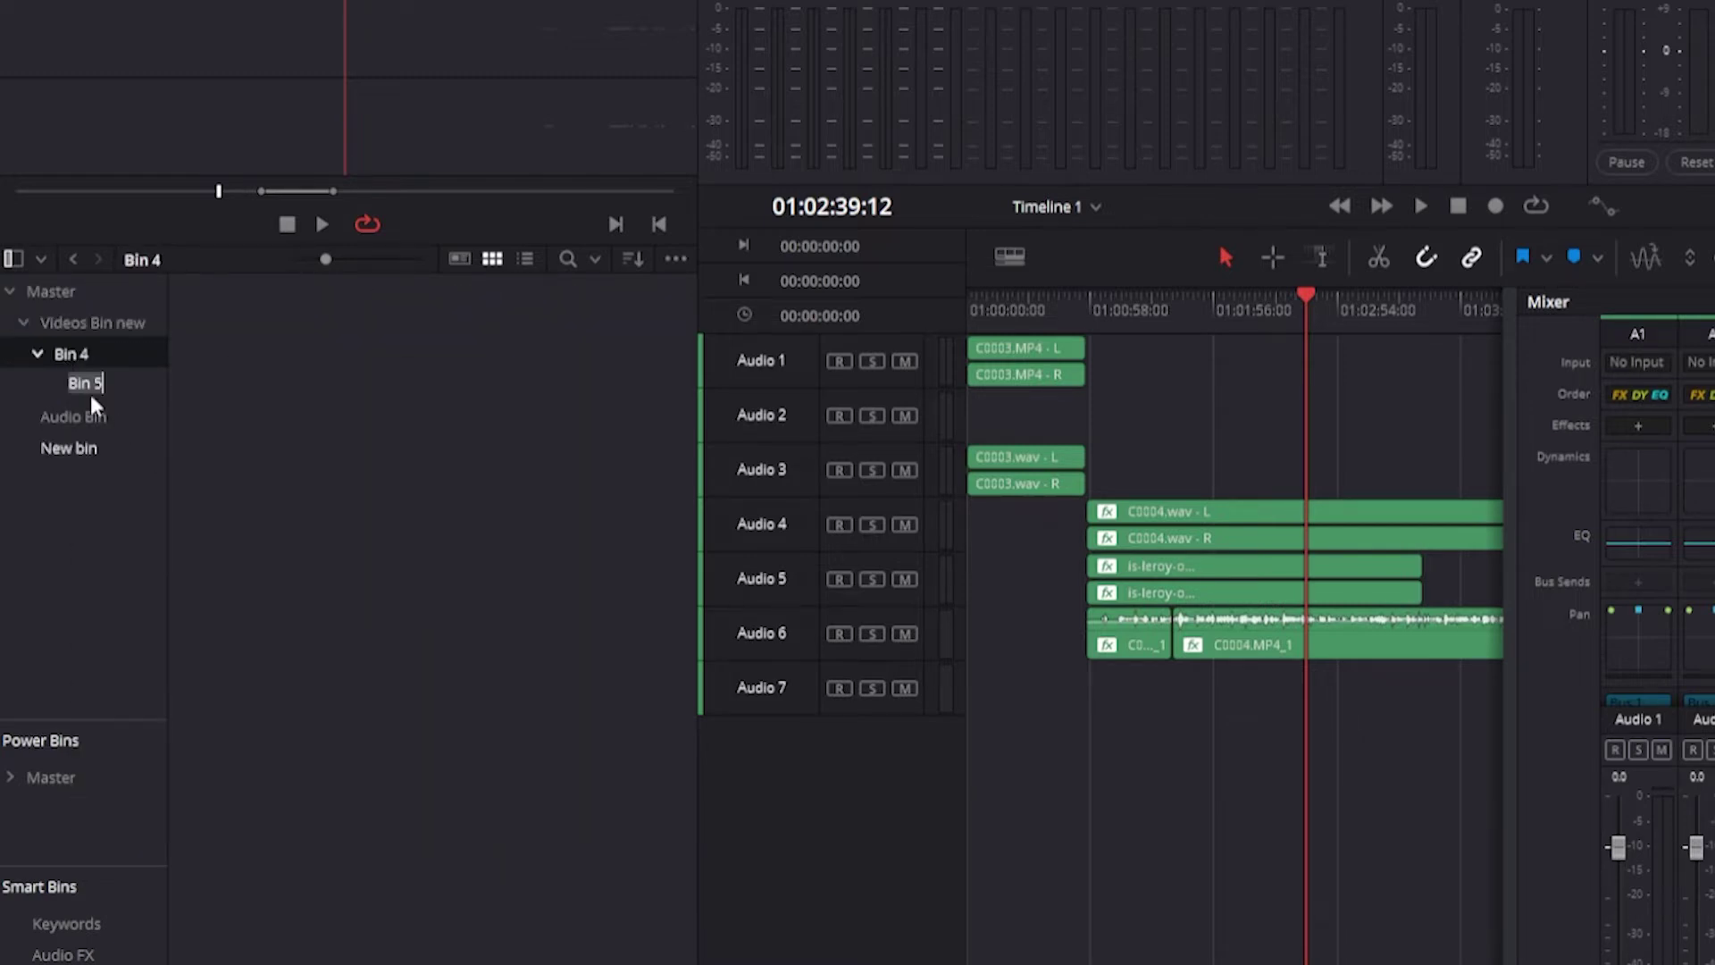
pyautogui.rightClick(88, 382)
pyautogui.click(128, 483)
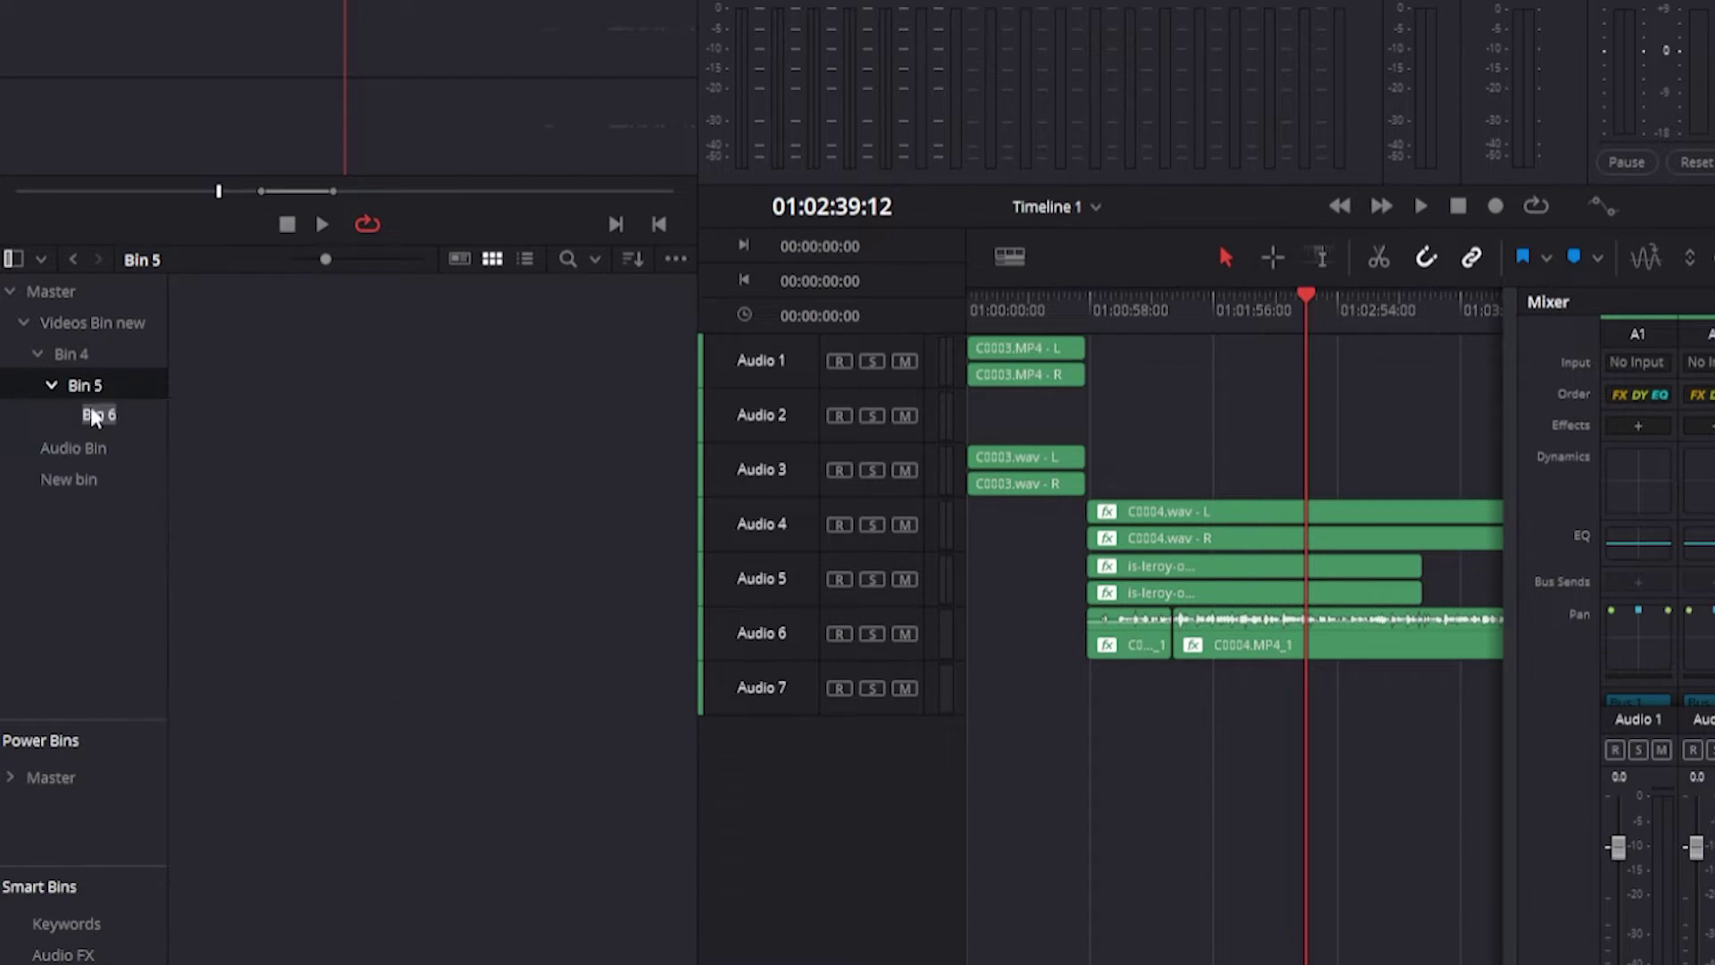
pyautogui.rightClick(92, 416)
pyautogui.click(145, 507)
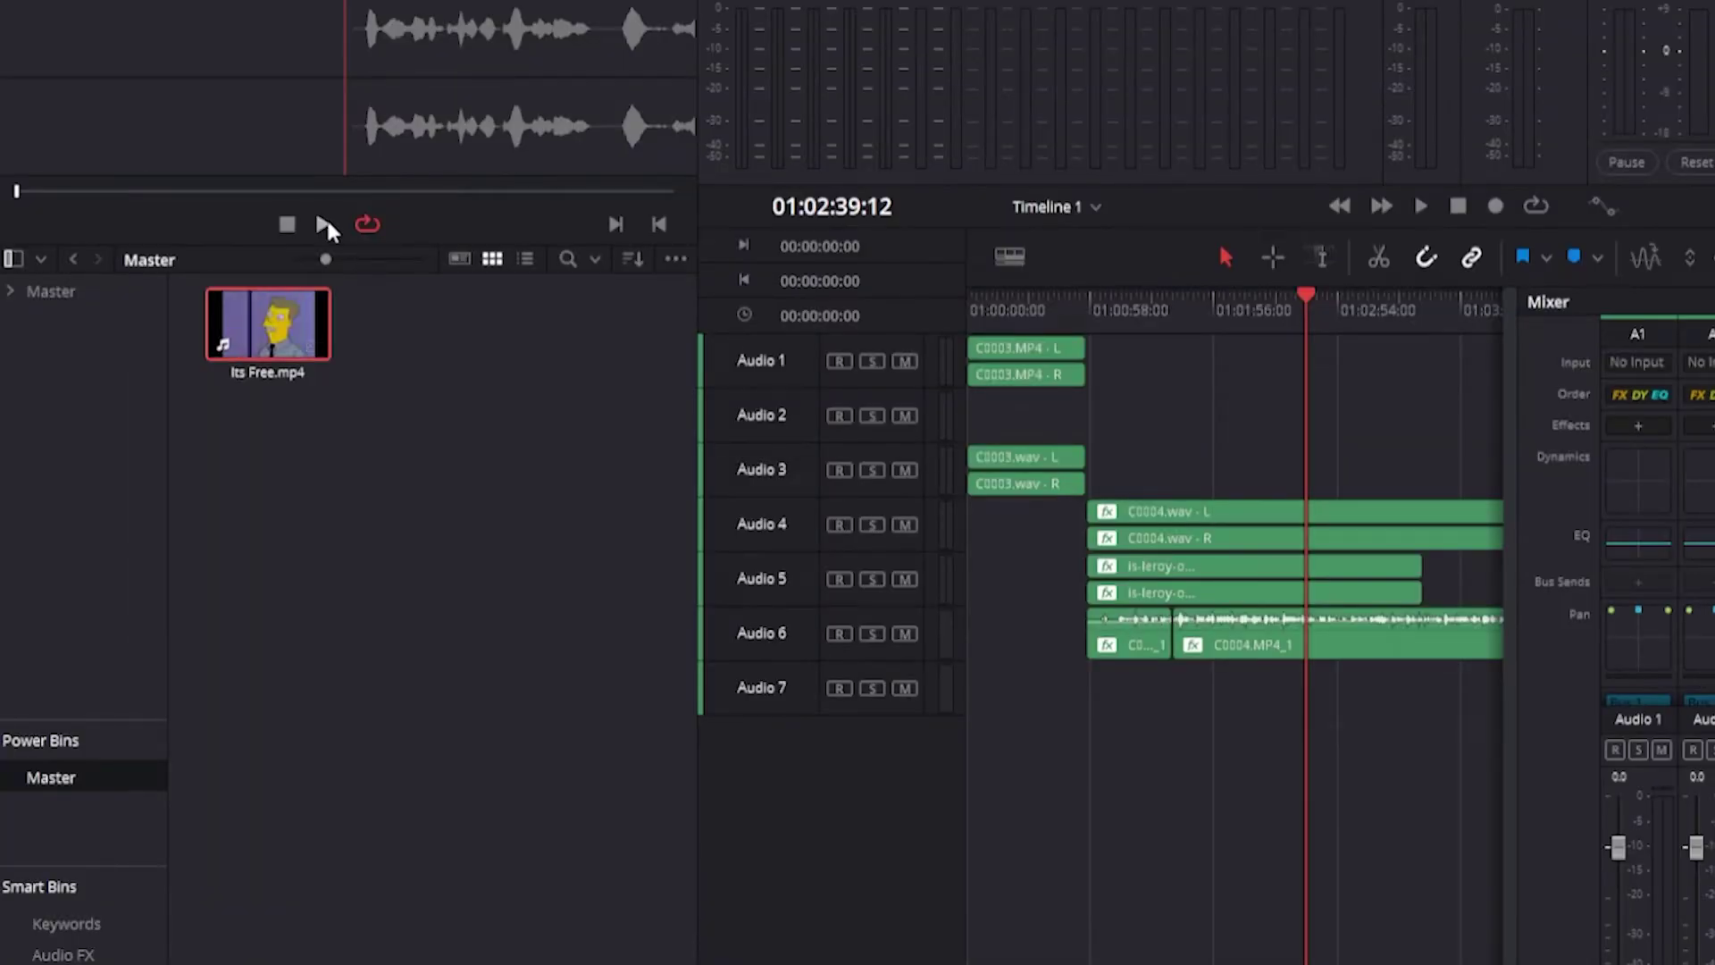
# Play Its Free.mp4 in the source viewer, then stop the preview.
pyautogui.click(321, 223)
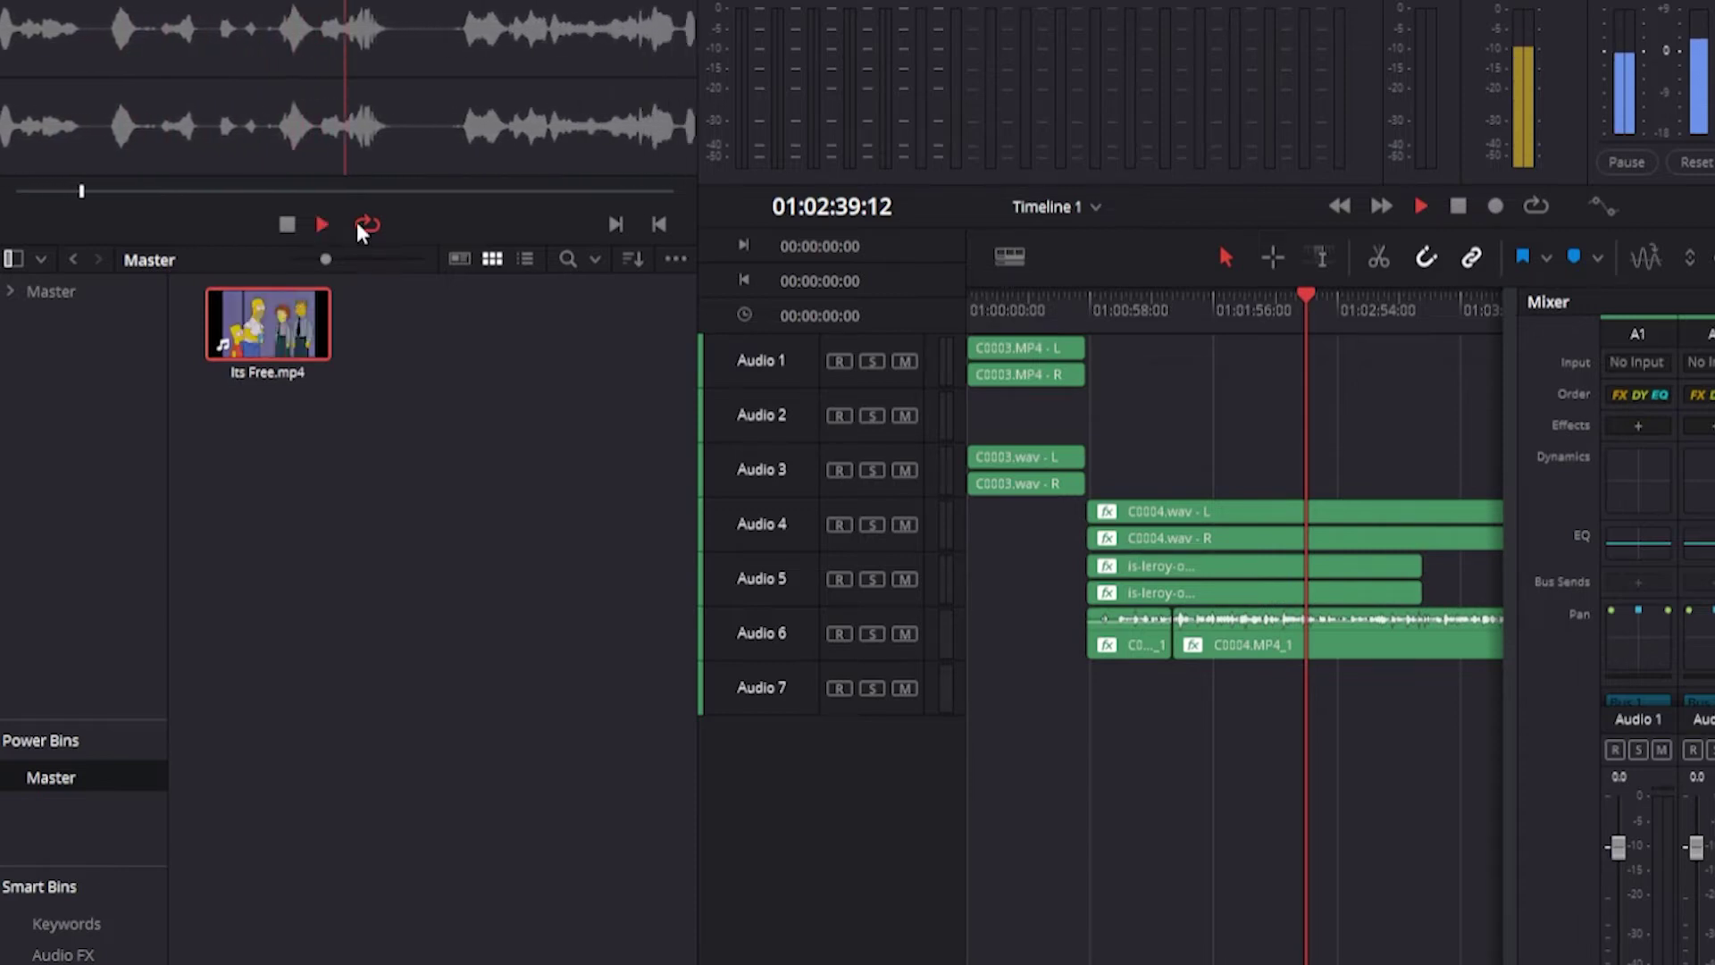
pyautogui.click(287, 224)
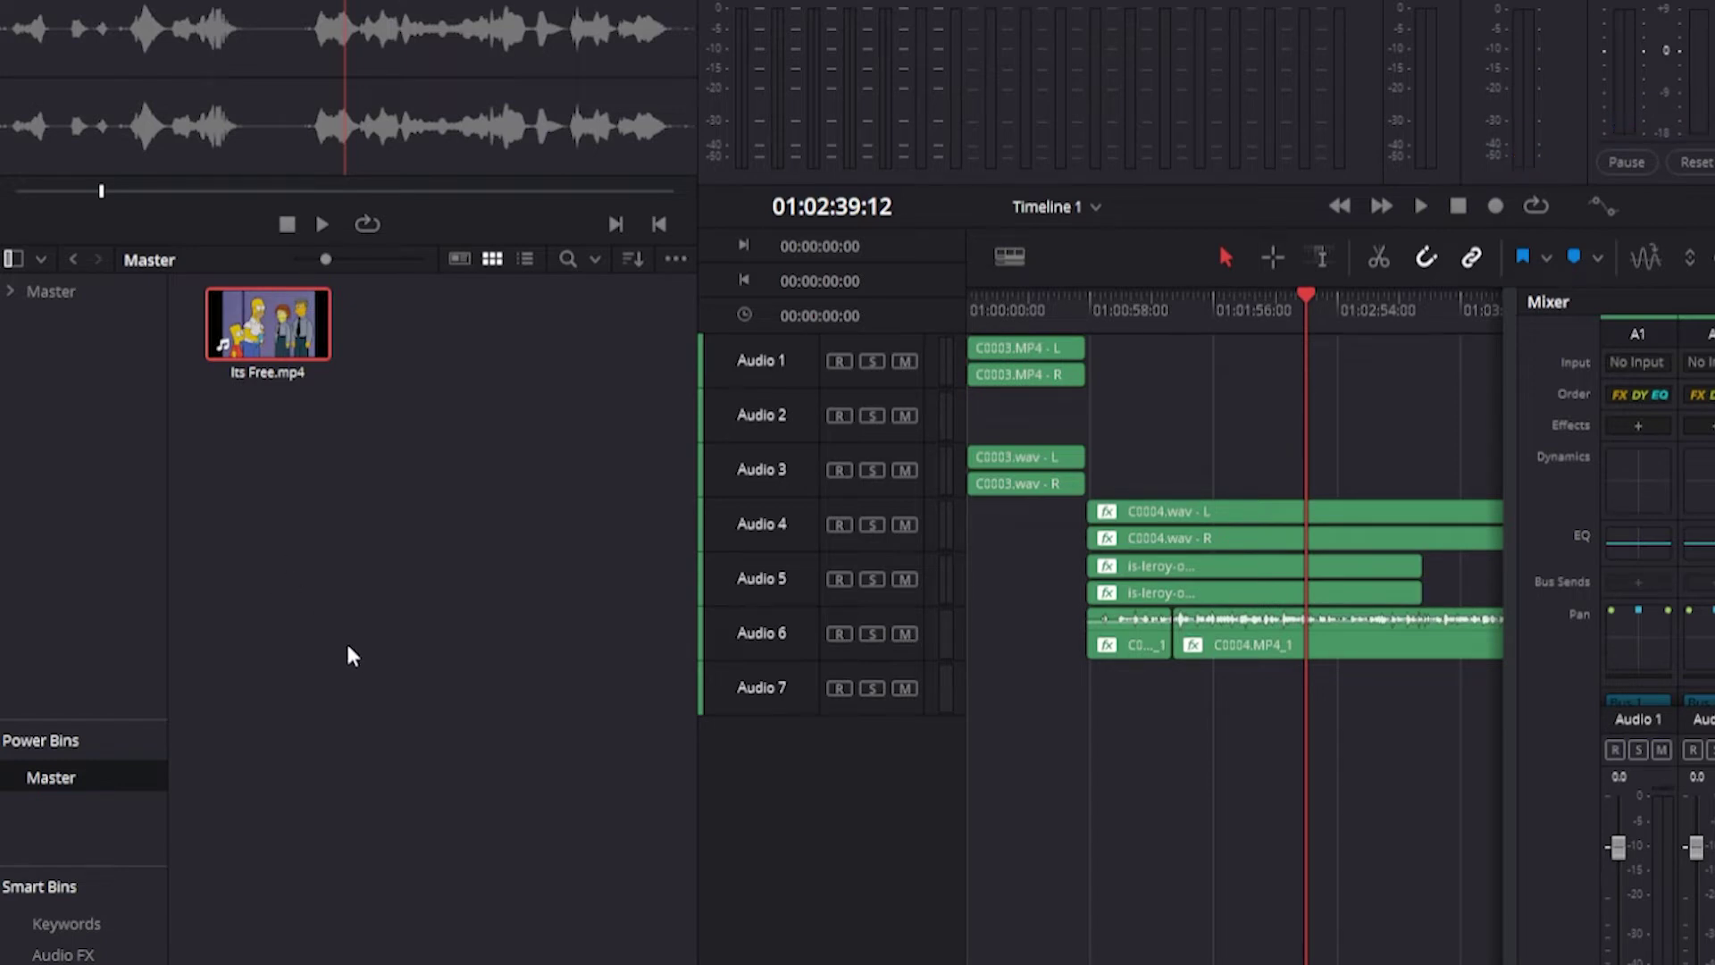
# Add a new power bin named Bin 02 under Master.
pyautogui.rightClick(55, 798)
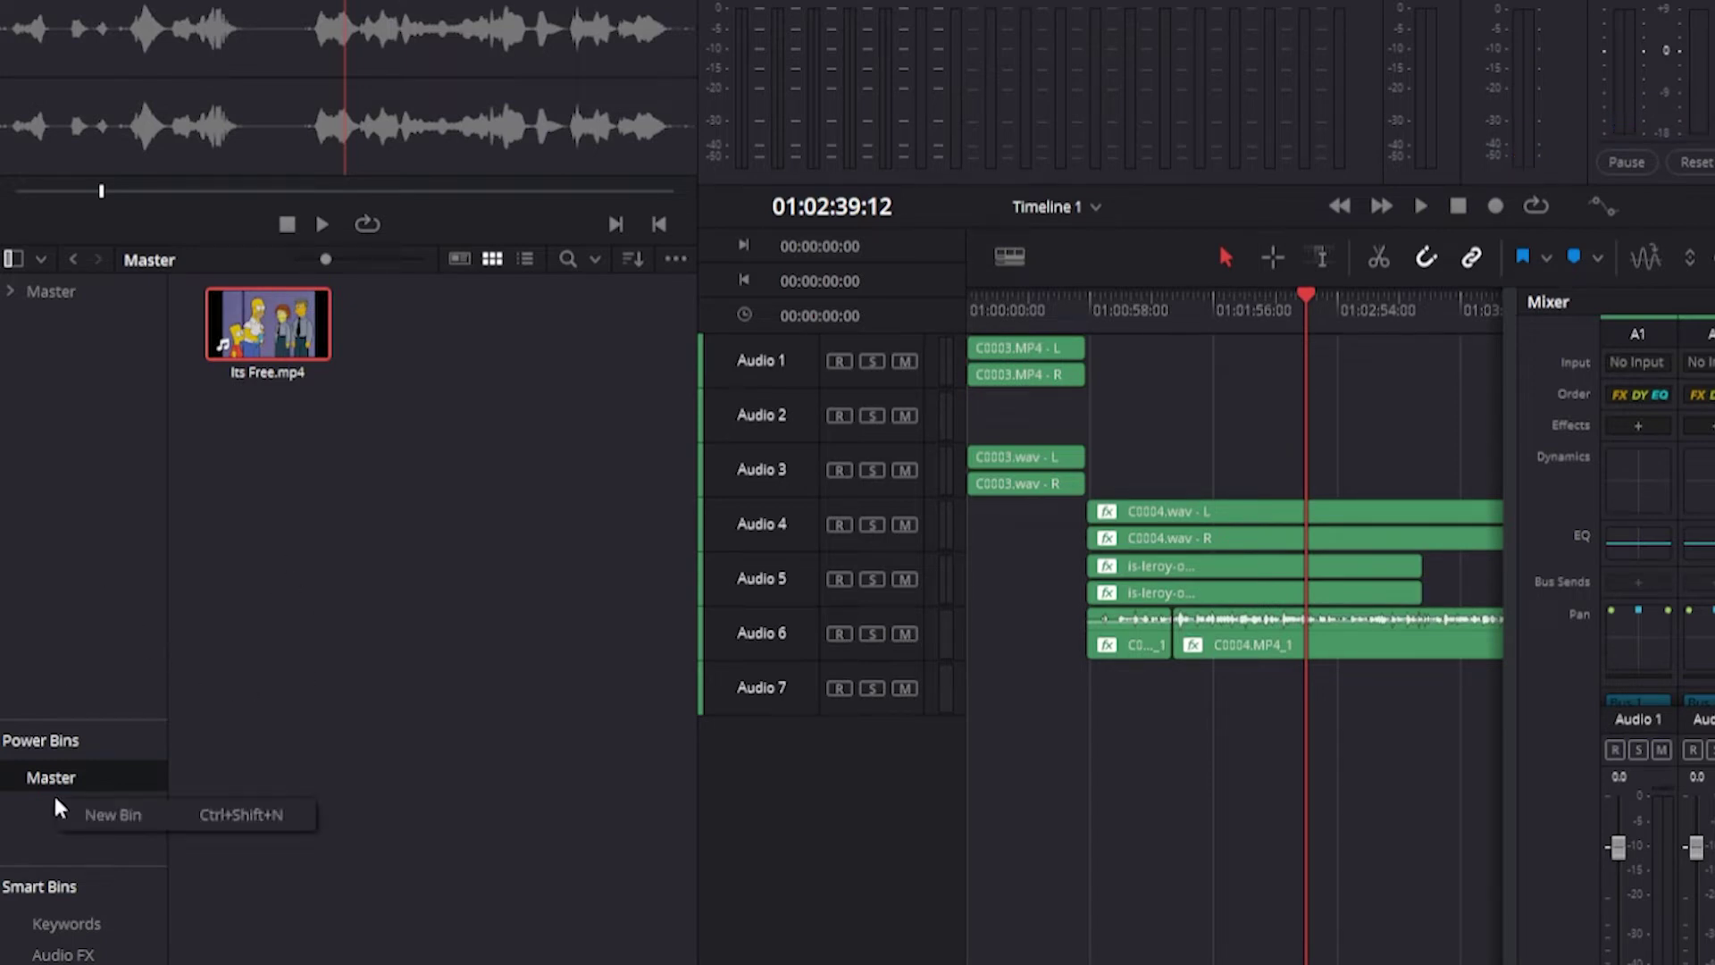
pyautogui.click(105, 819)
pyautogui.write('Bin 02')
pyautogui.press('Return')
# Enlarge the bins panel and browse the Keywords, Audio FX and Folder 1 smart bins.
pyautogui.moveTo(138, 736); pyautogui.dragTo(148, 674)
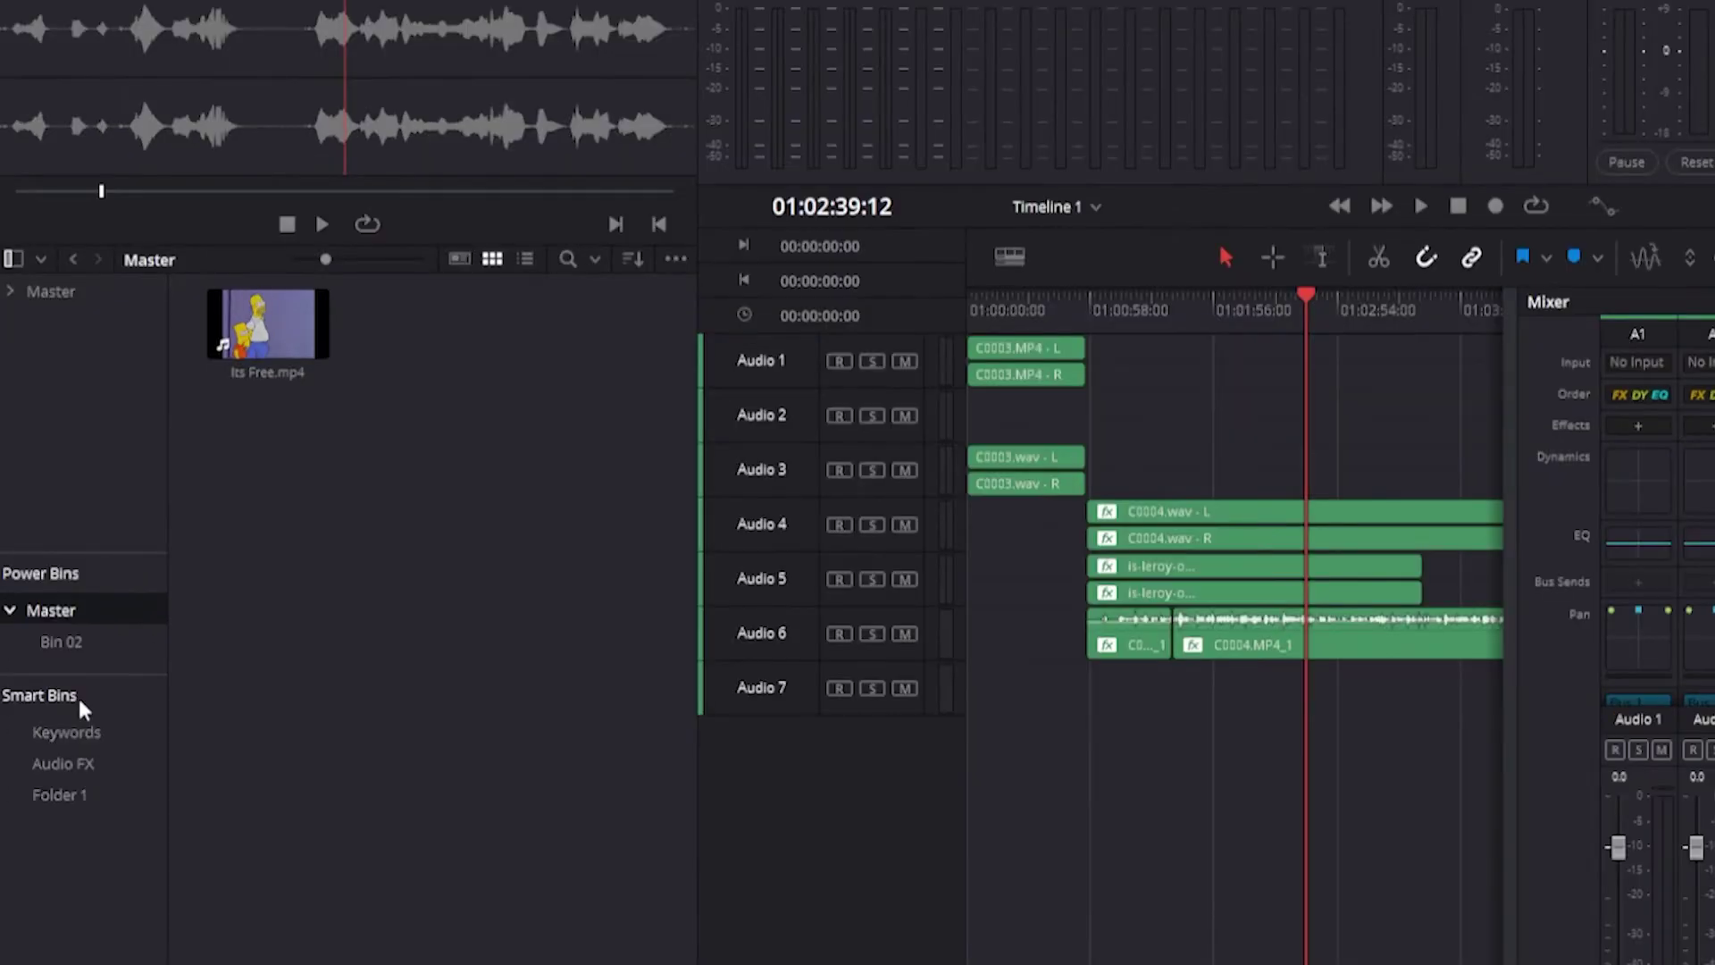
pyautogui.click(82, 736)
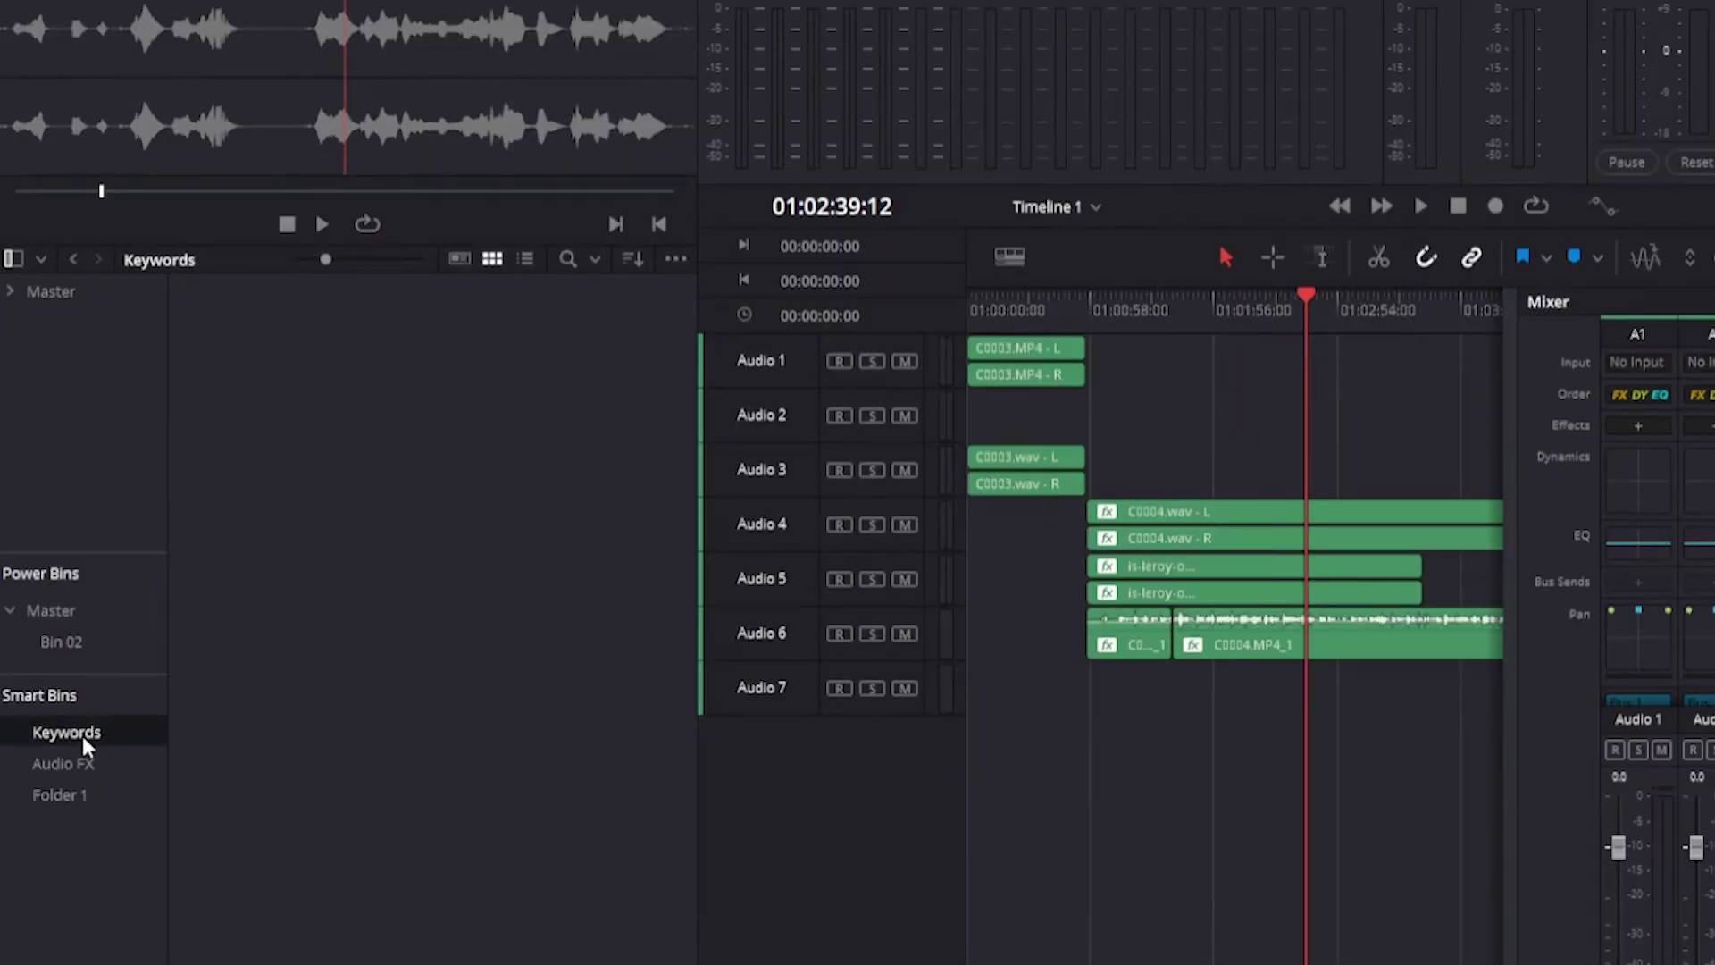
pyautogui.click(83, 764)
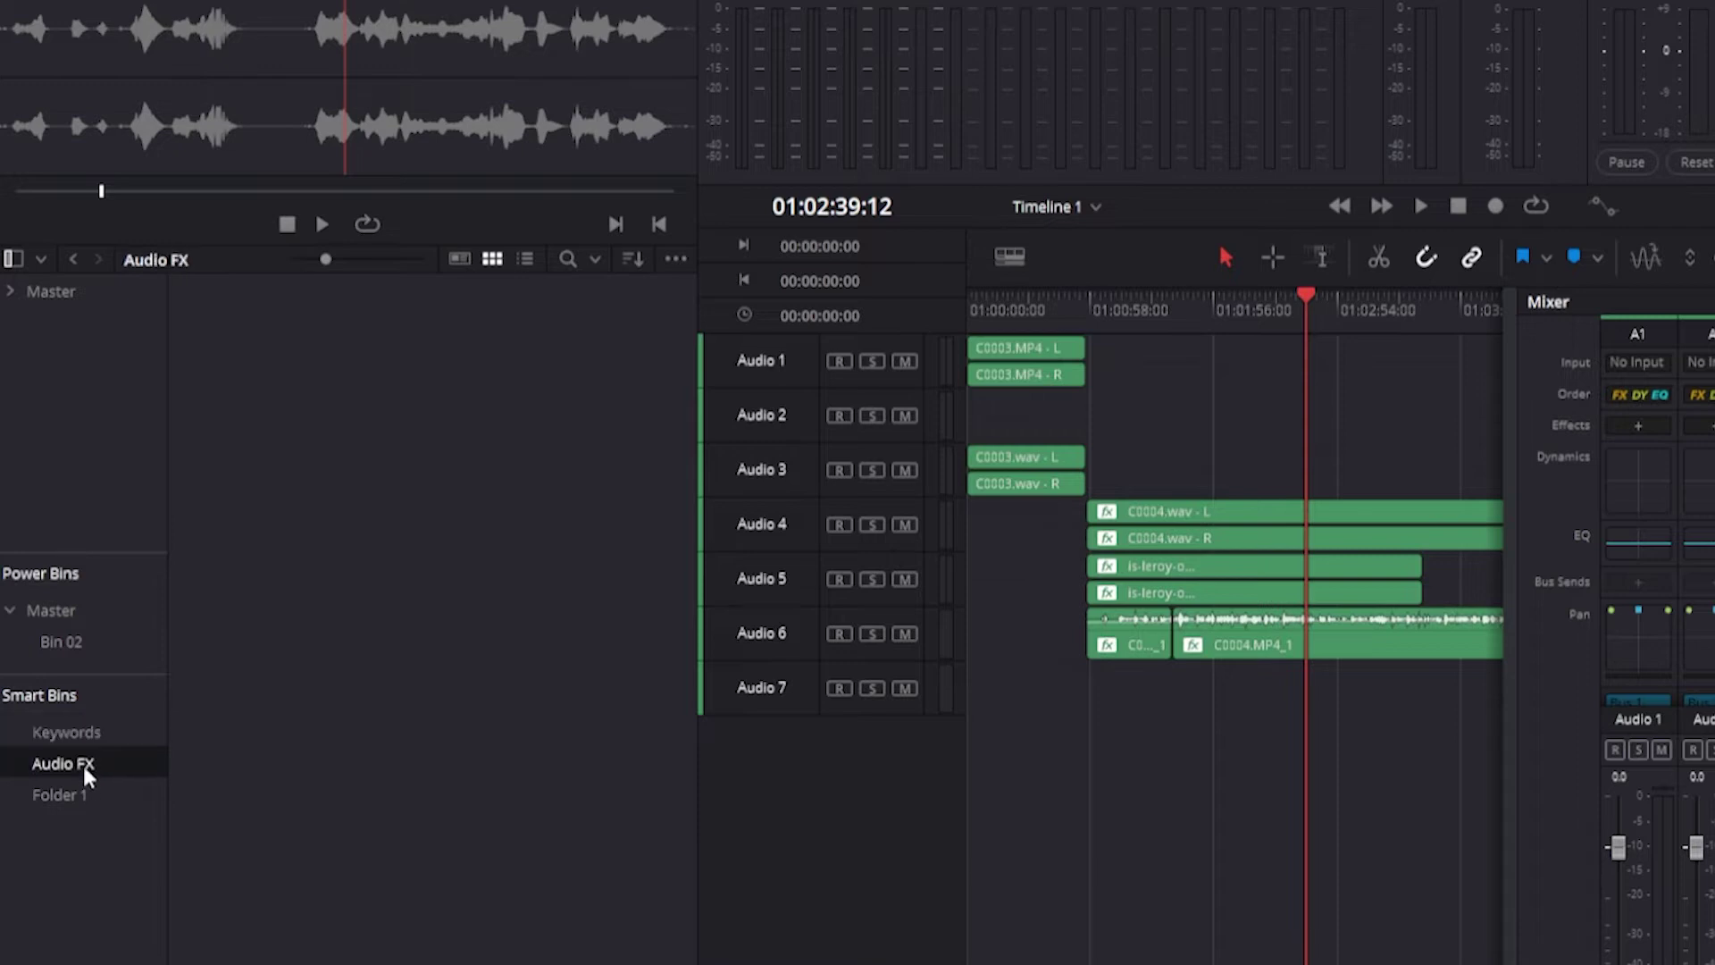
pyautogui.click(51, 798)
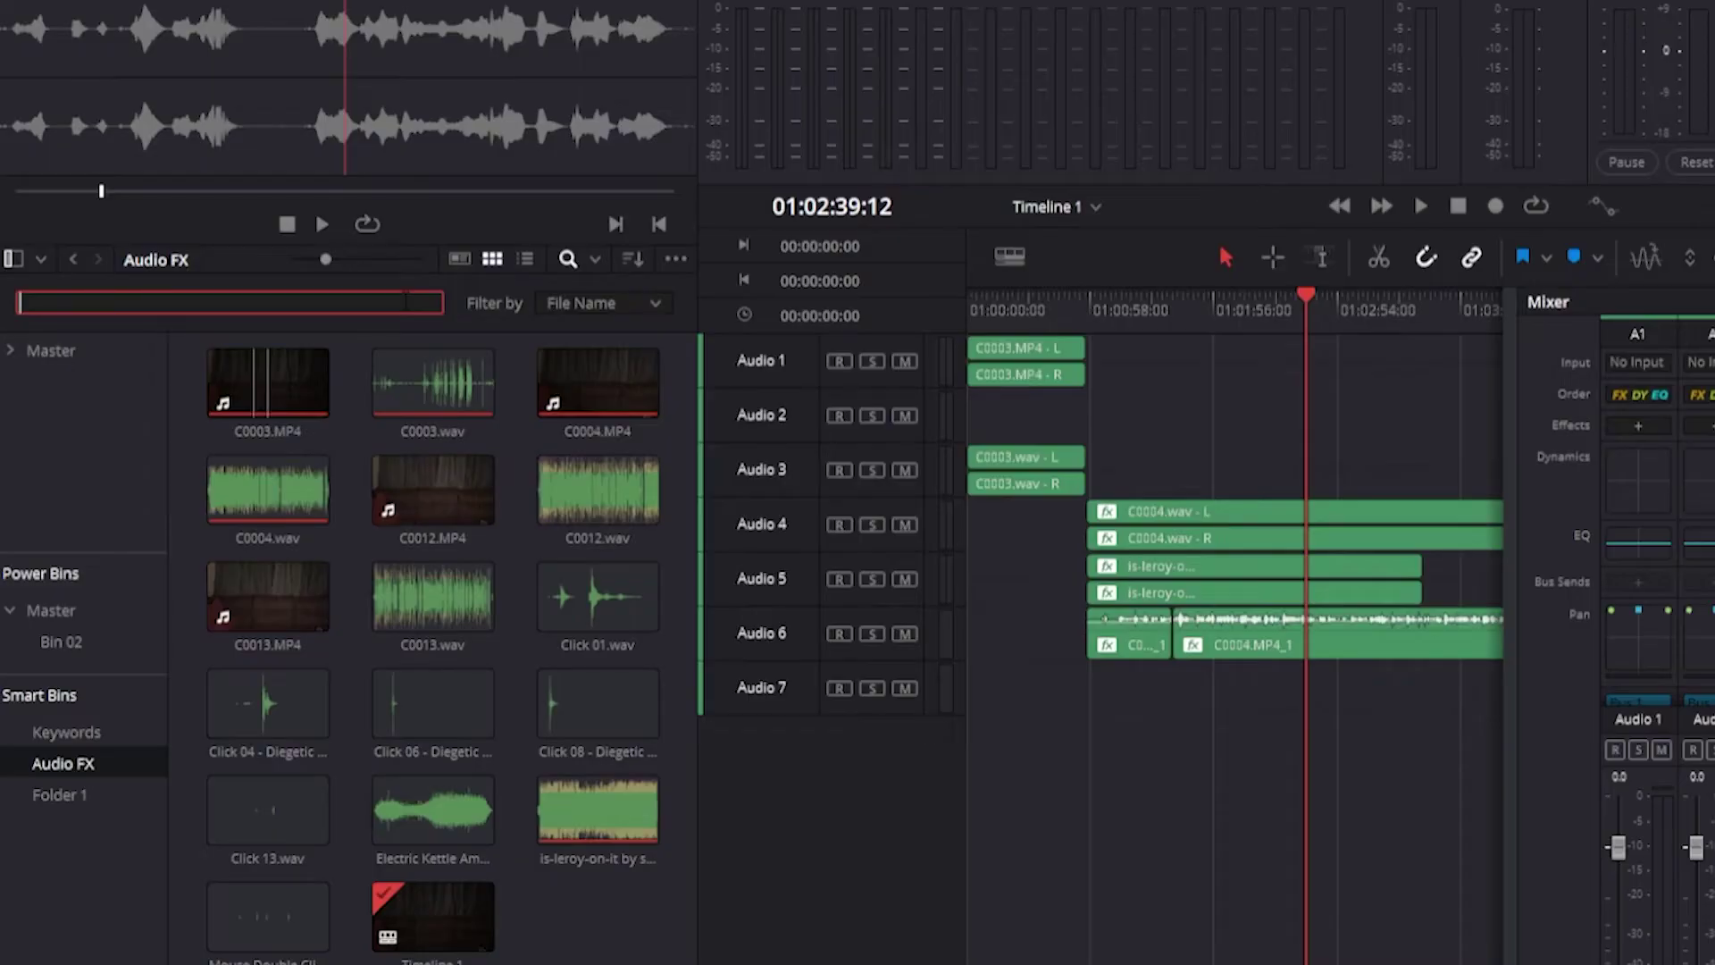
# Search the bin for 'cl', review the Filter by fields, then select the Keywords smart bin.
pyautogui.write('c')
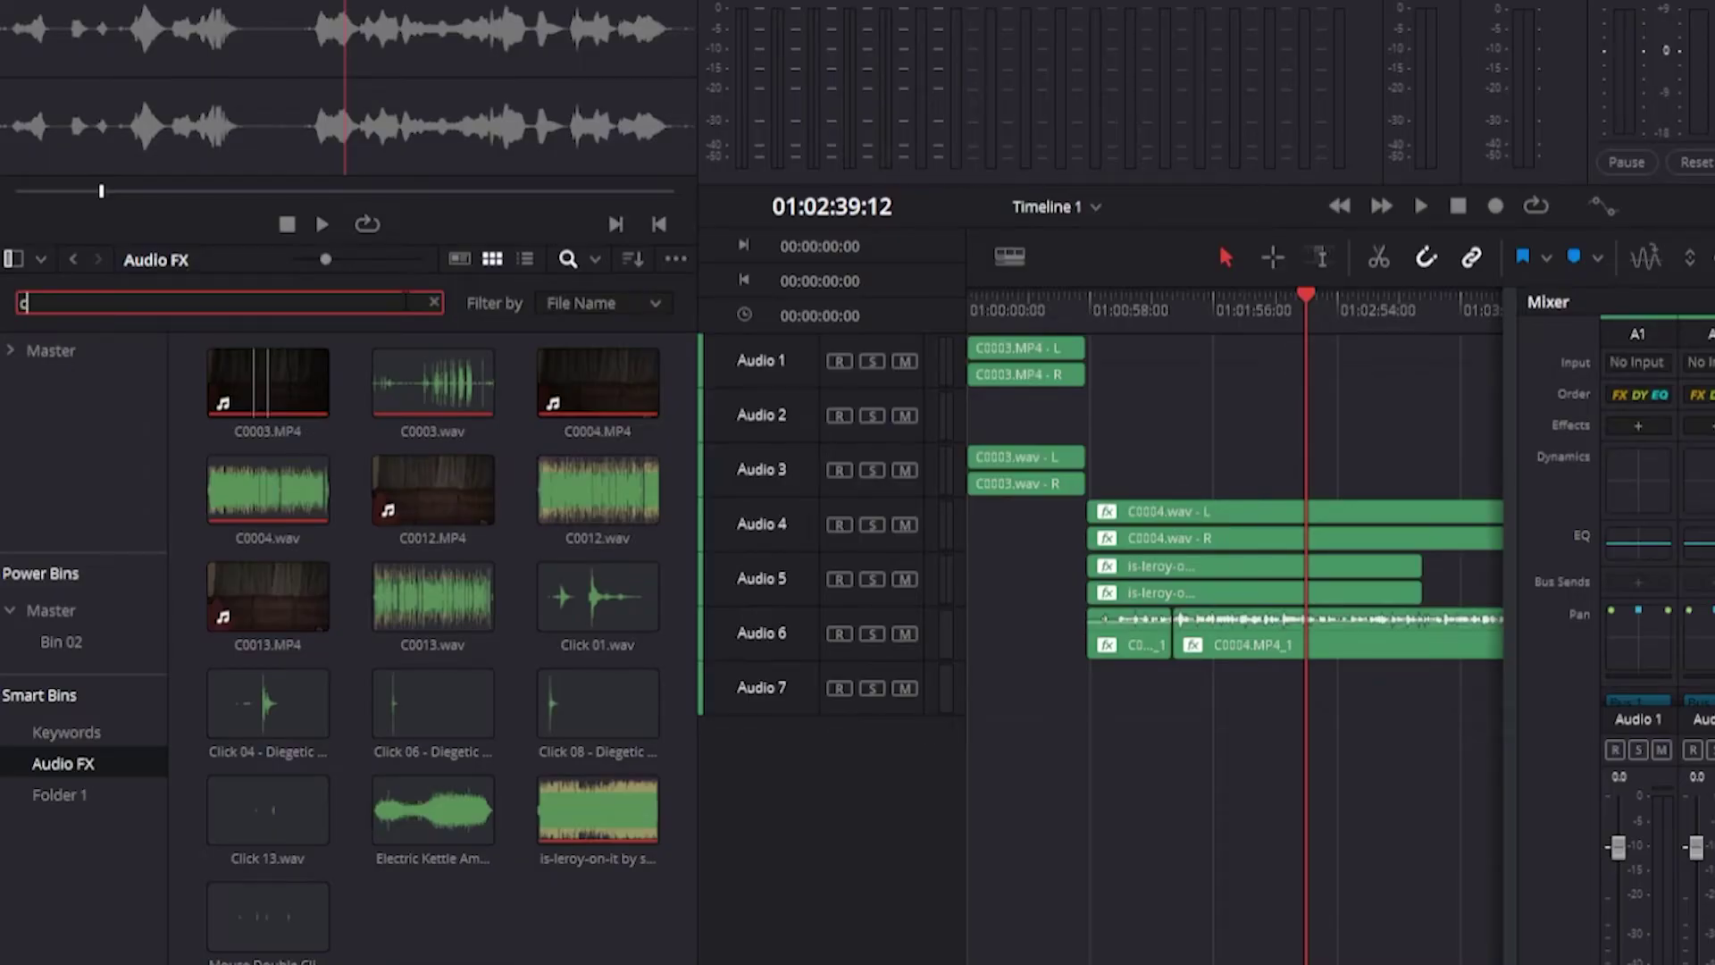
pyautogui.write('l')
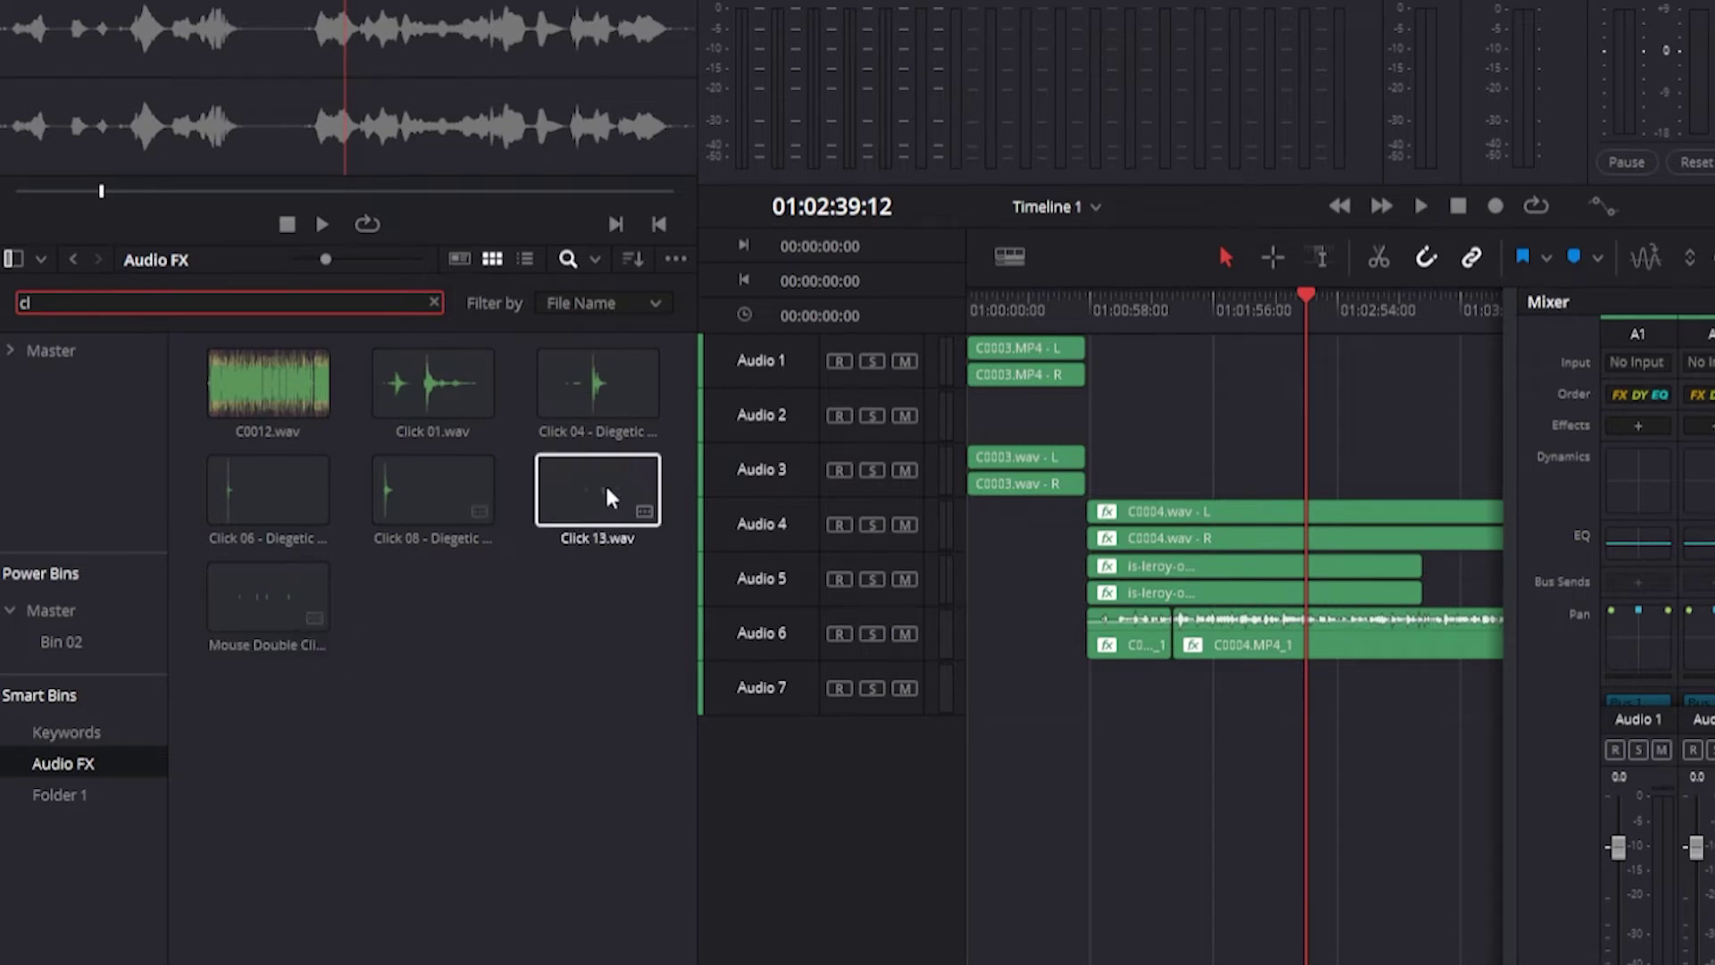
pyautogui.click(620, 300)
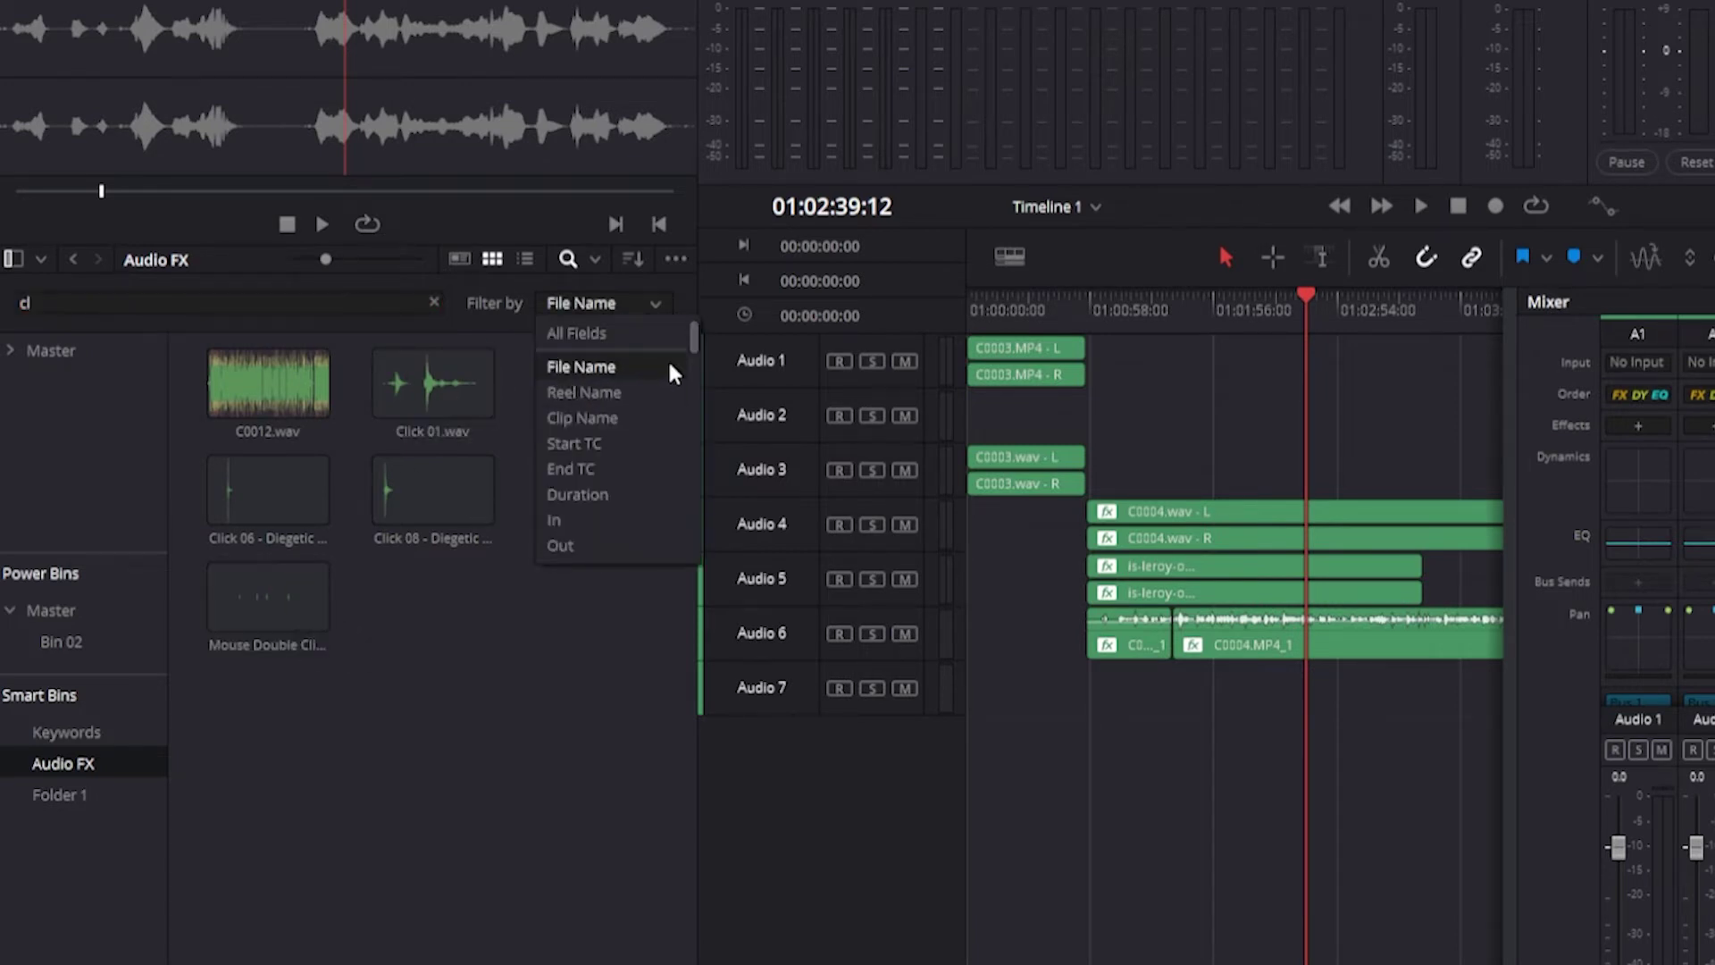
pyautogui.moveTo(691, 336)
pyautogui.mouseDown()
pyautogui.moveTo(700, 497)
pyautogui.moveTo(671, 595)
pyautogui.mouseUp()
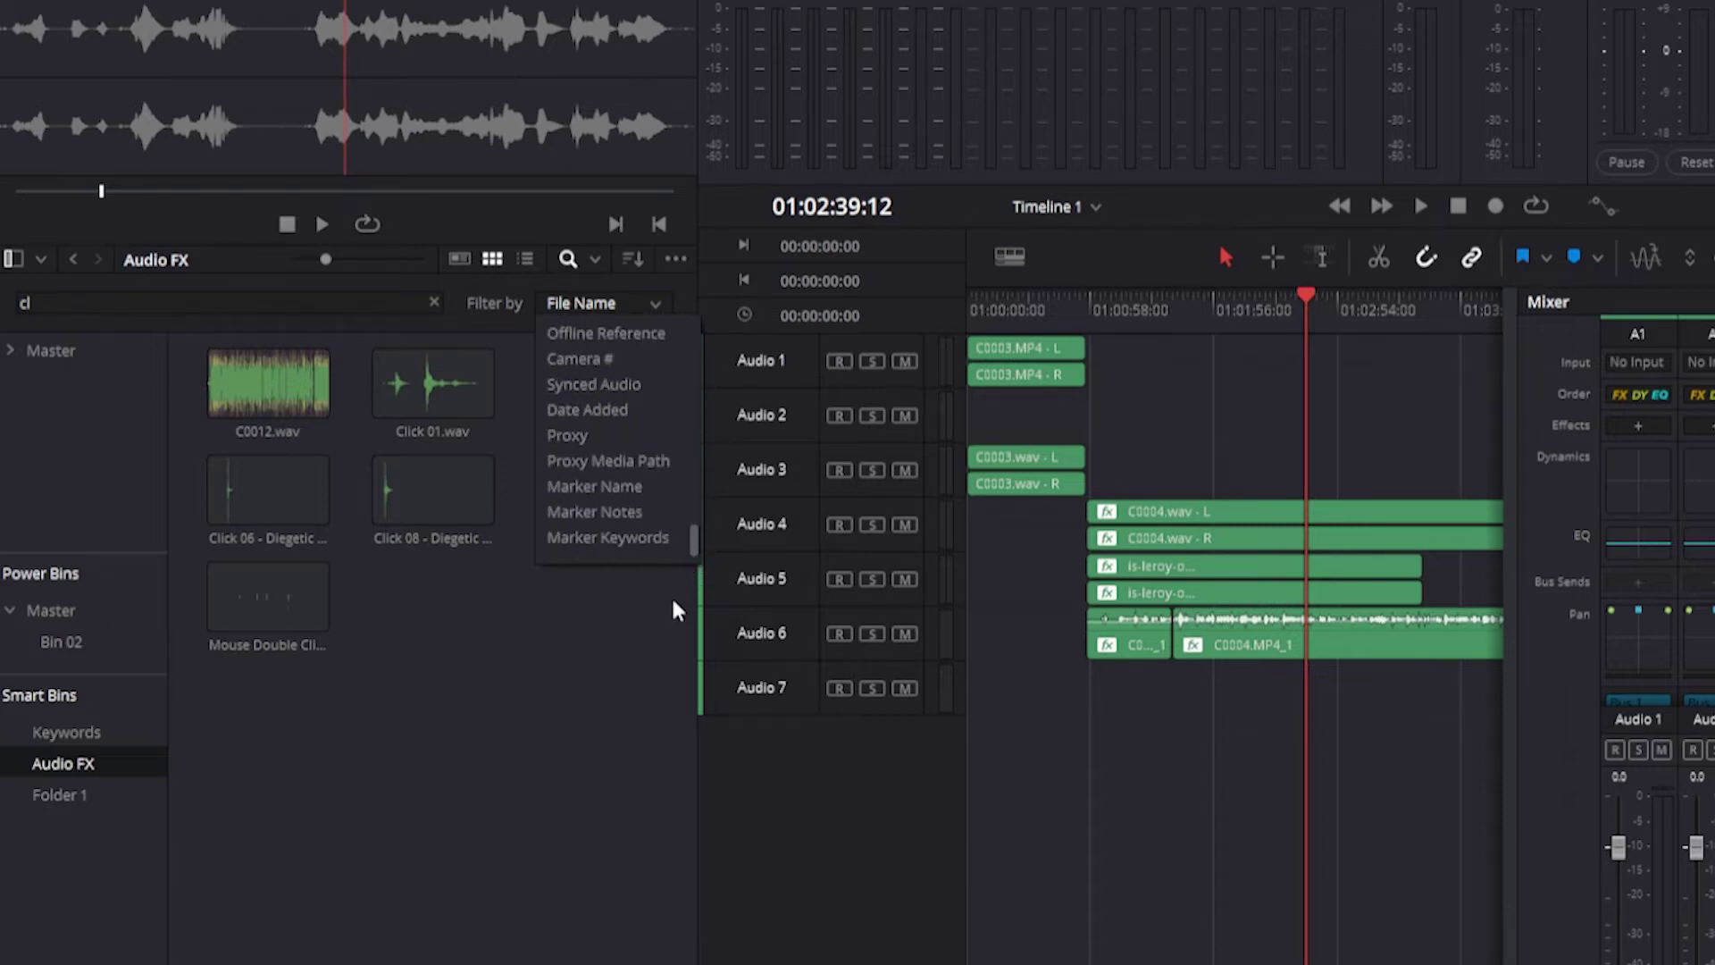
pyautogui.click(534, 507)
pyautogui.click(66, 731)
# Create Smart Bin 1 after reviewing its MediaPool Properties, File Name and contains rule options.
pyautogui.rightClick(77, 864)
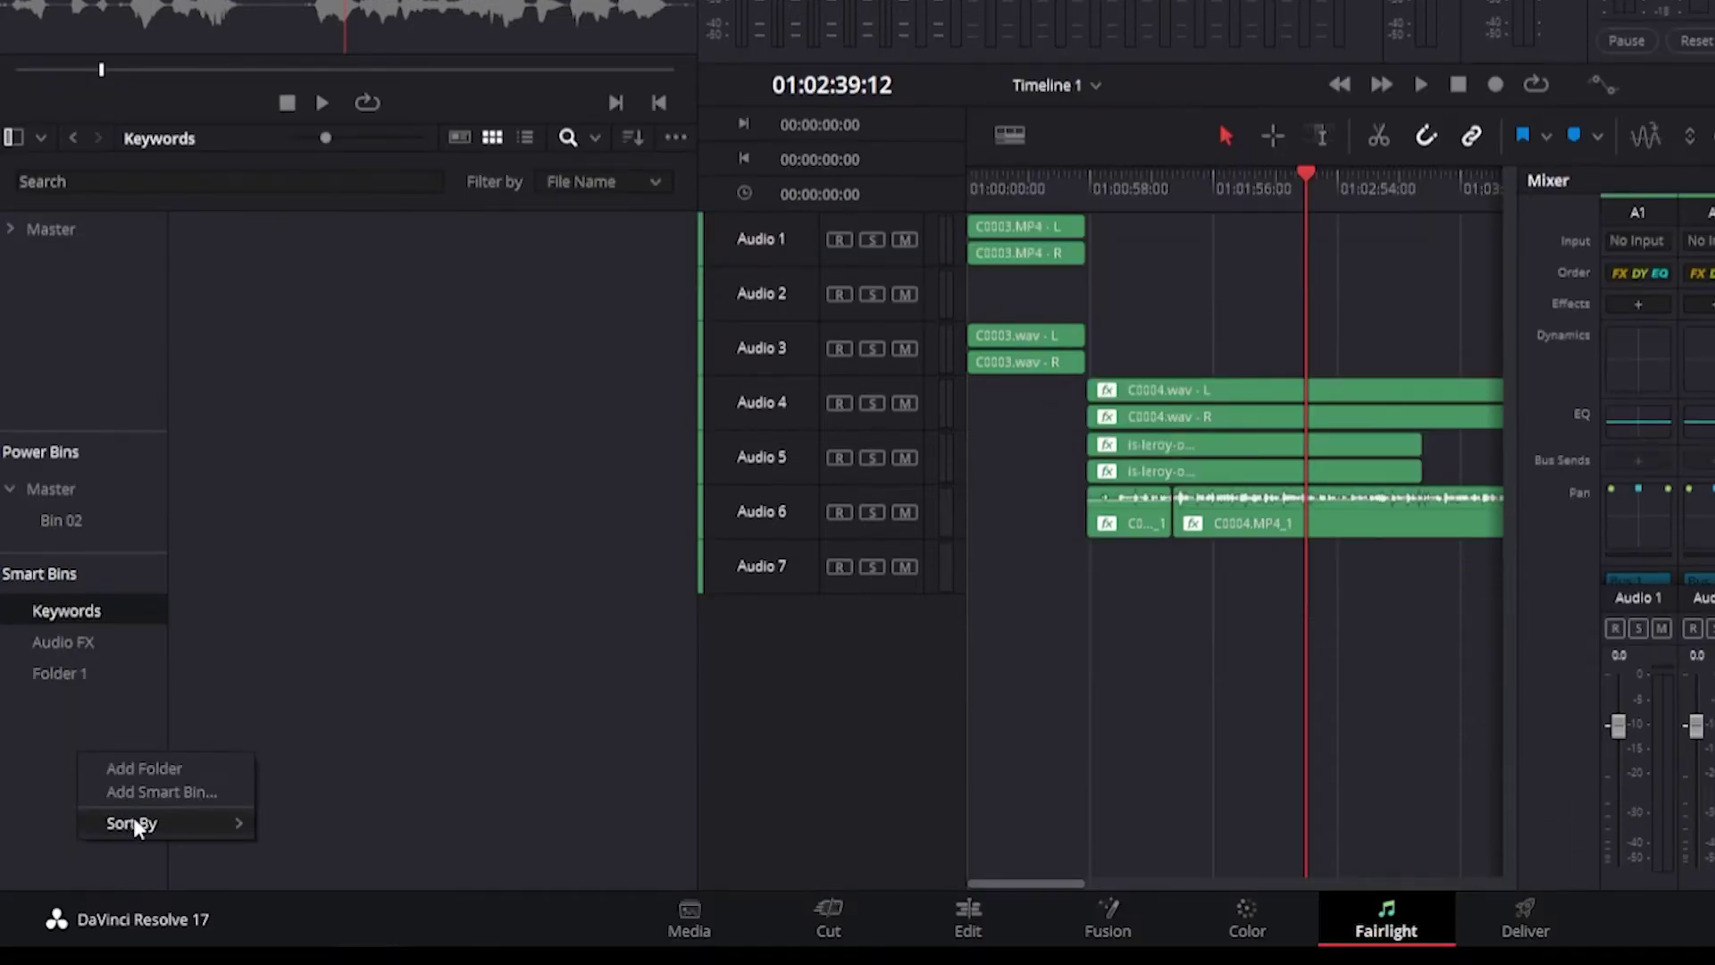
pyautogui.click(157, 791)
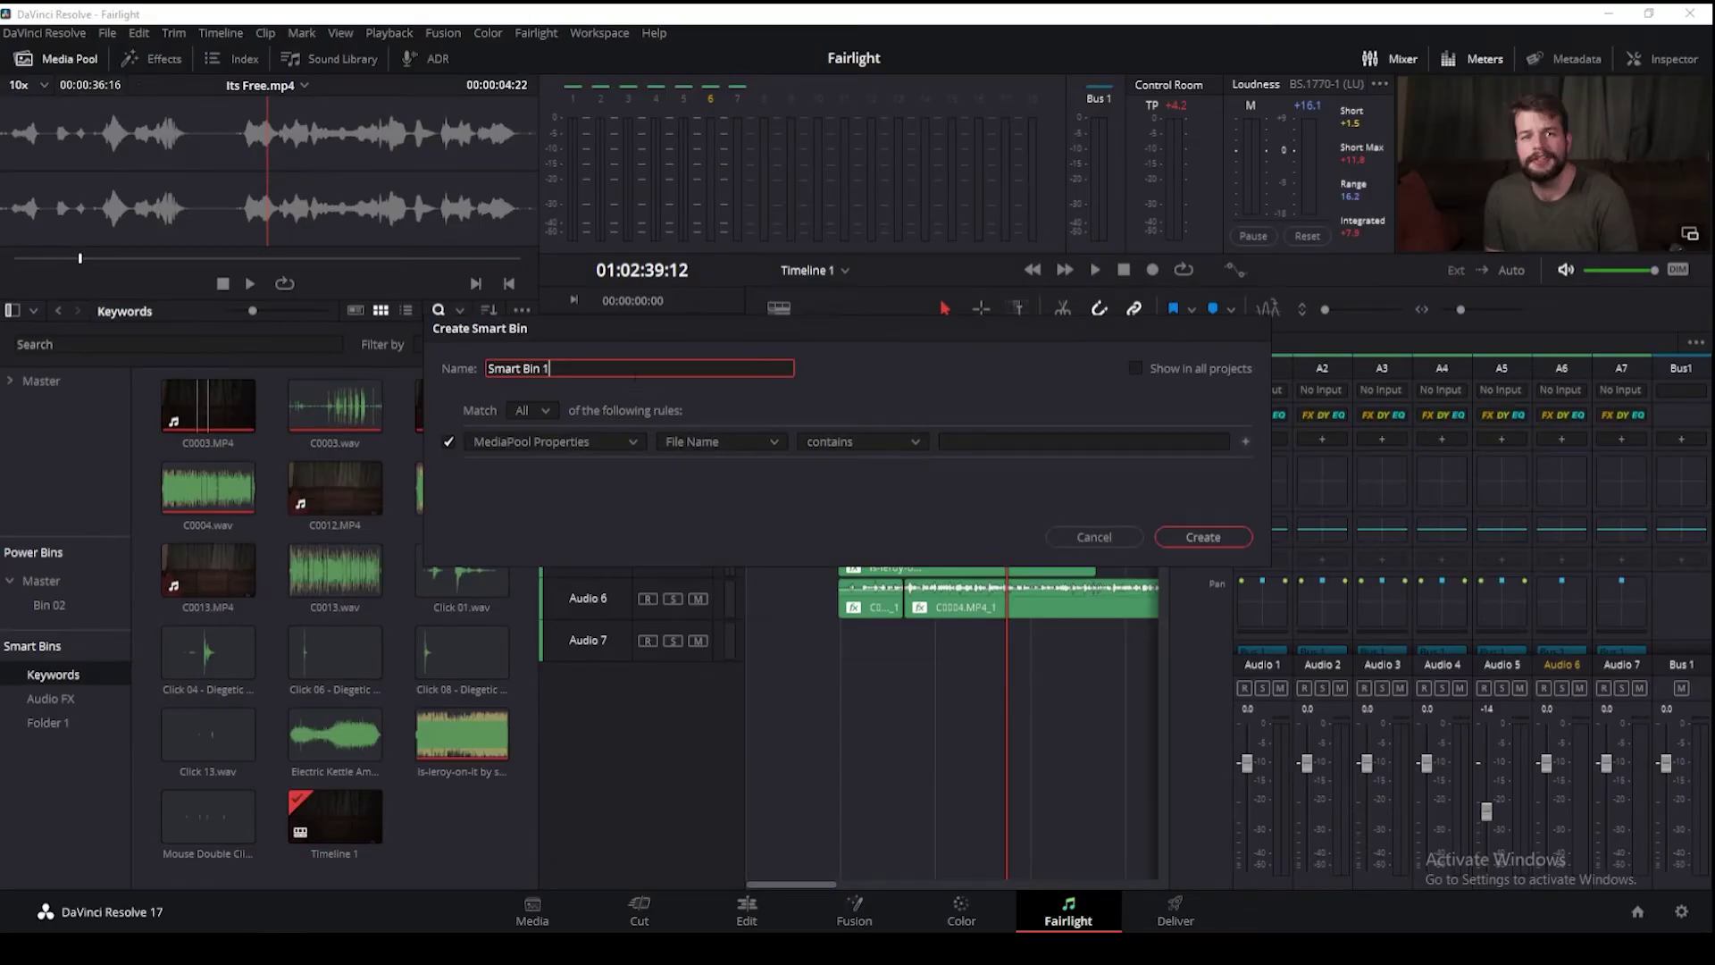
pyautogui.click(632, 442)
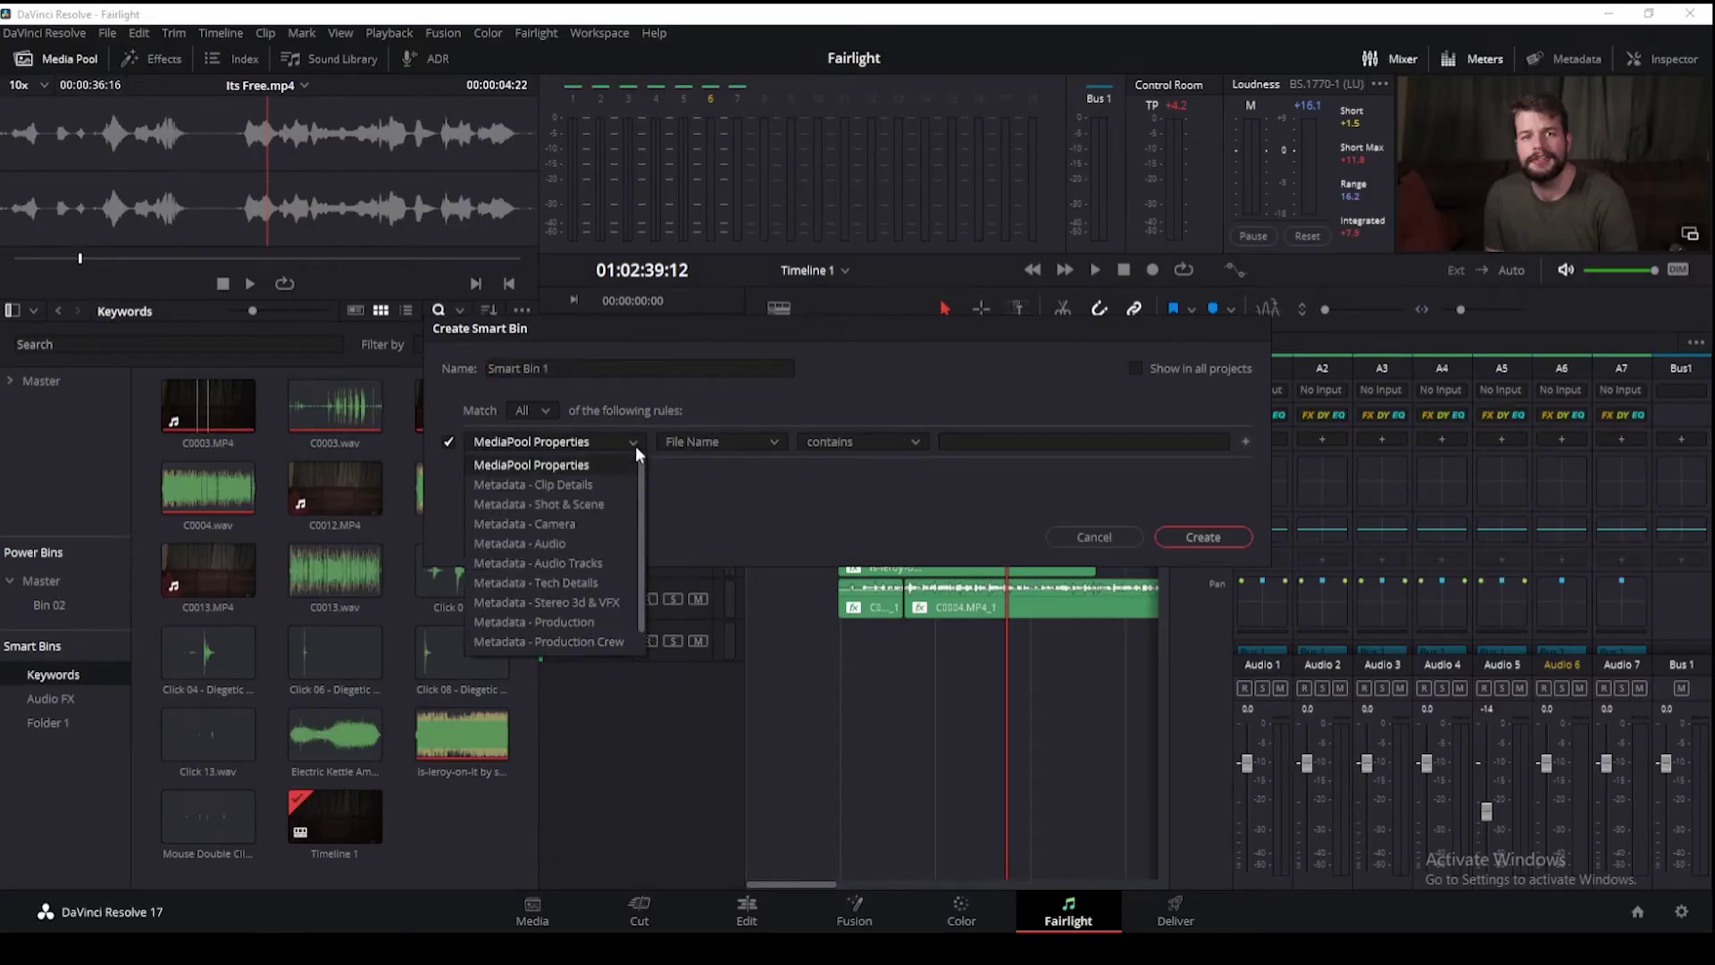
pyautogui.click(635, 446)
pyautogui.click(749, 439)
pyautogui.click(749, 440)
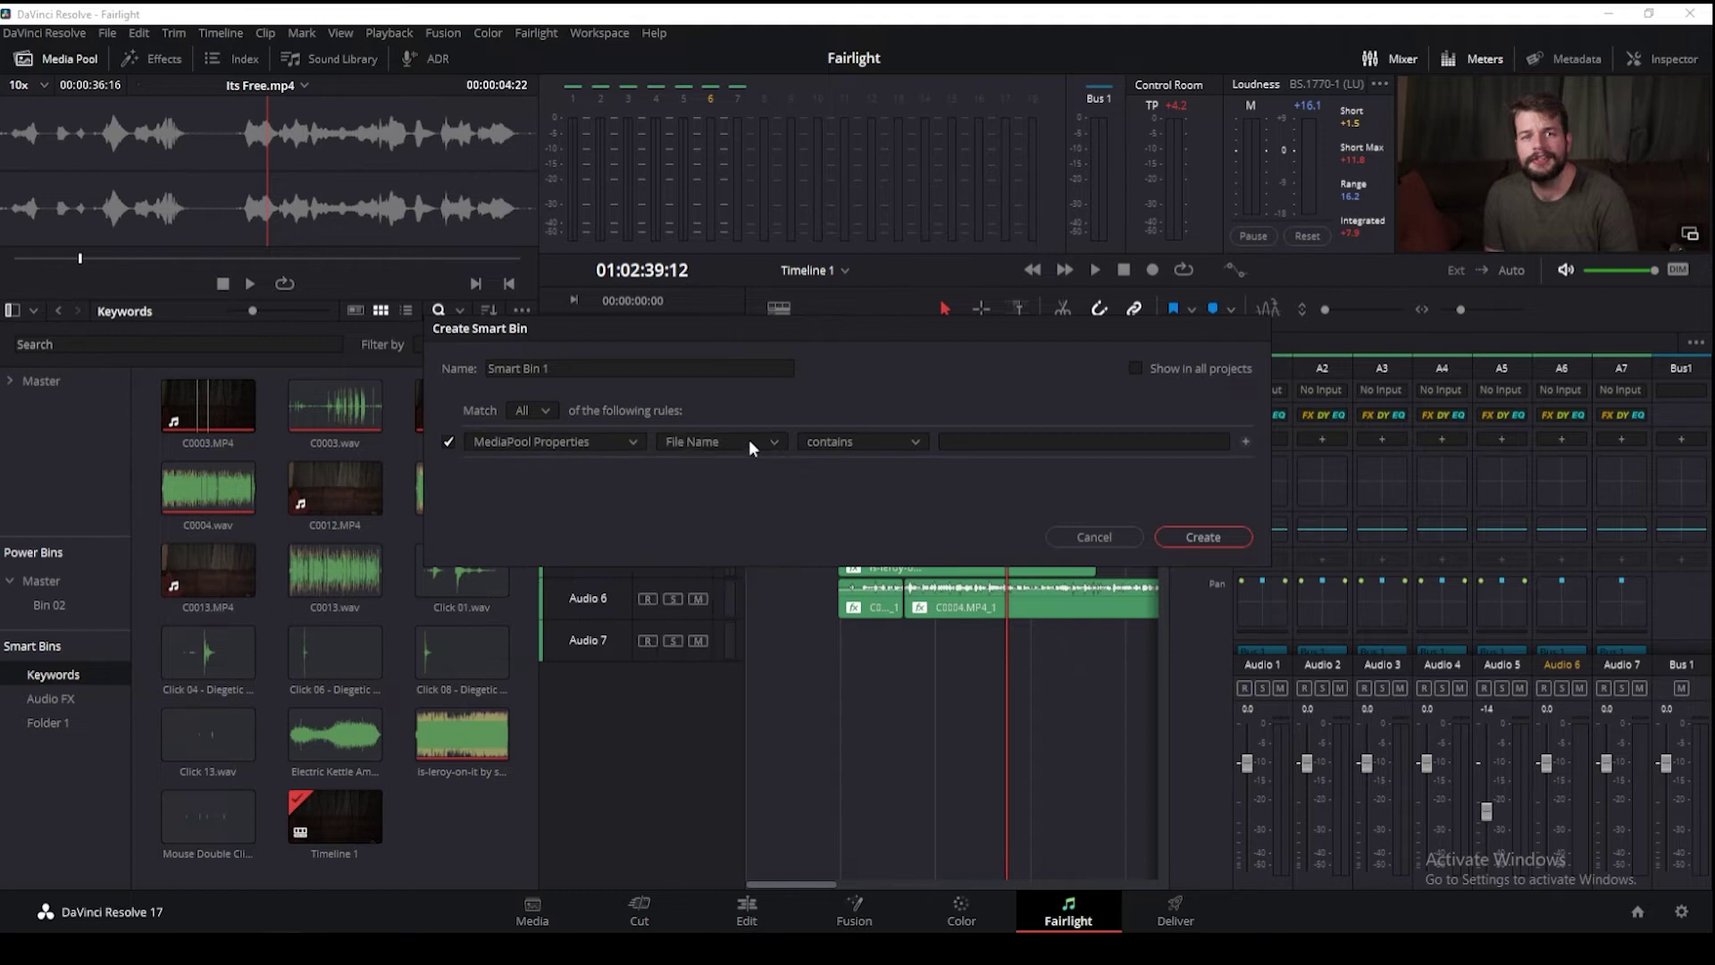
pyautogui.click(886, 440)
pyautogui.click(887, 438)
pyautogui.click(1068, 447)
pyautogui.click(1209, 536)
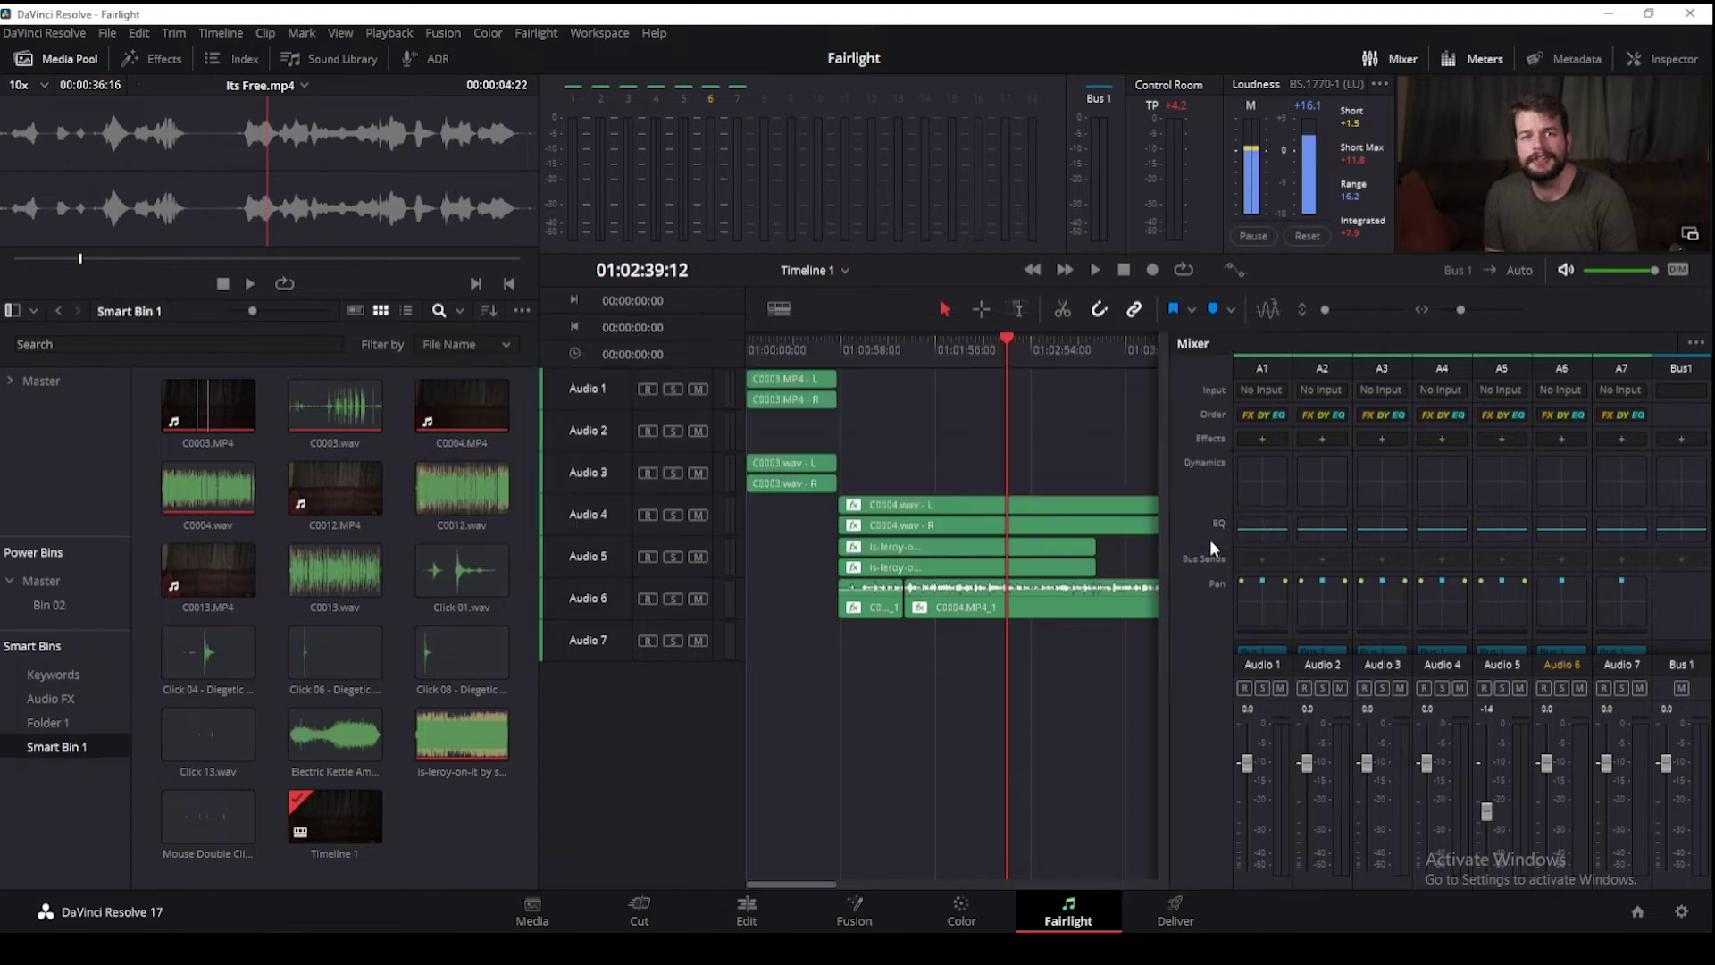
# Open the Audio Bin in a new floating window and drag it to the right.
pyautogui.click(59, 725)
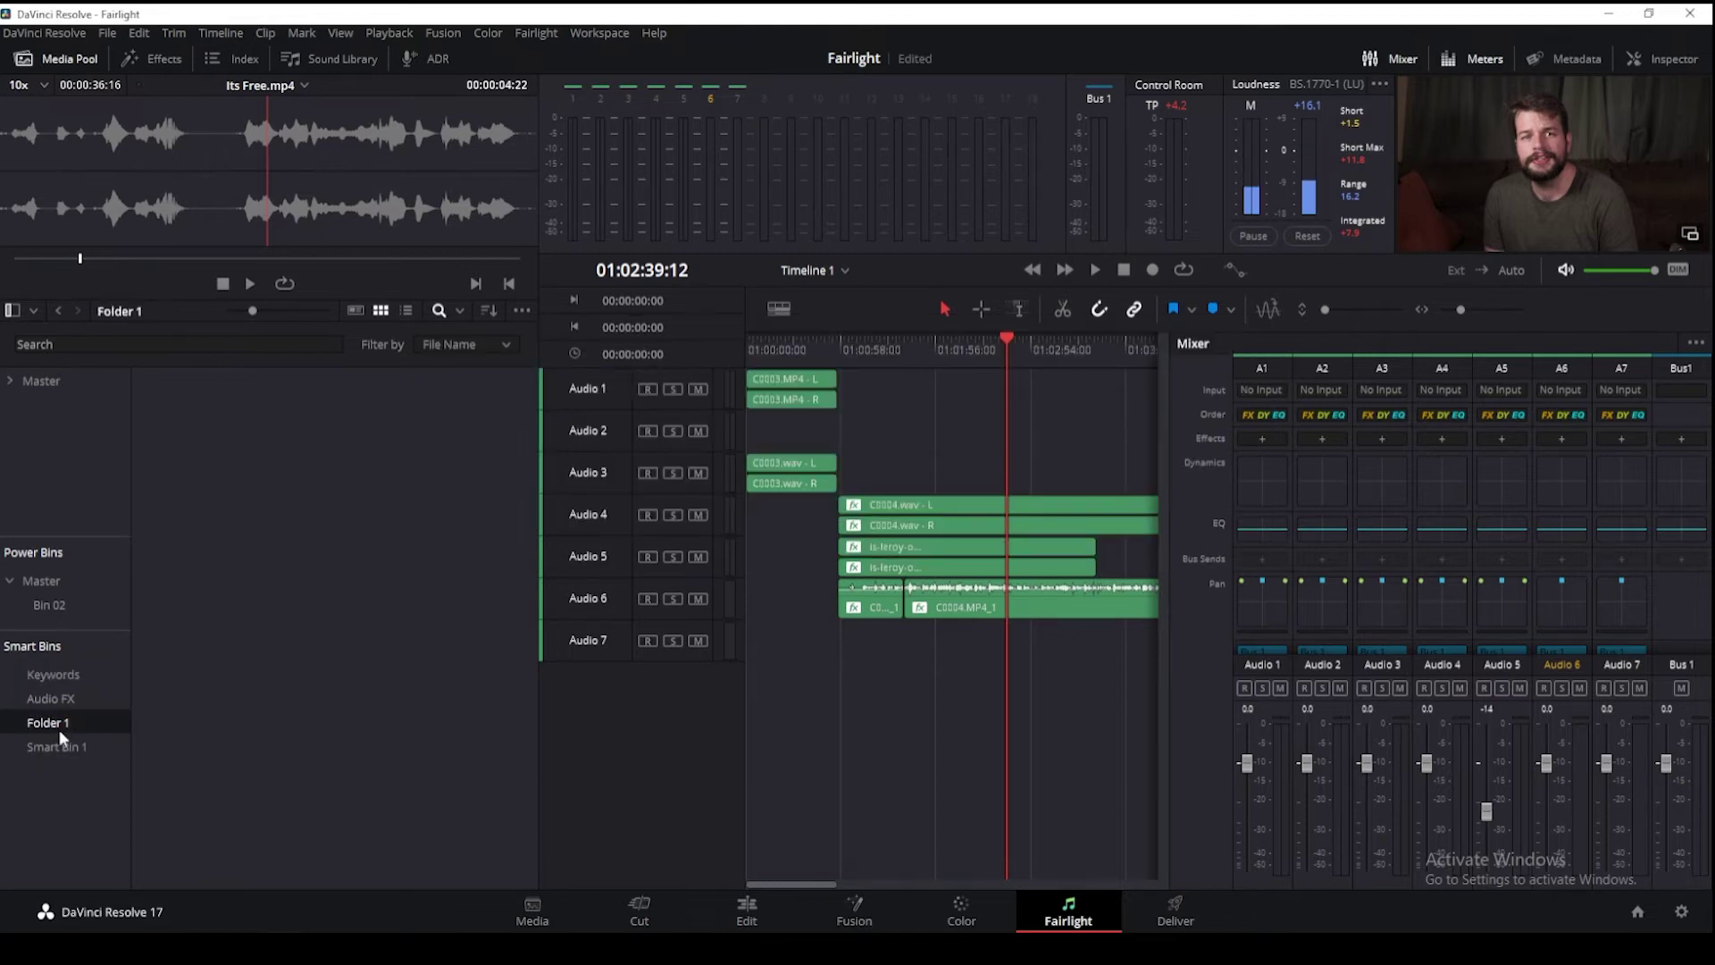
pyautogui.click(58, 746)
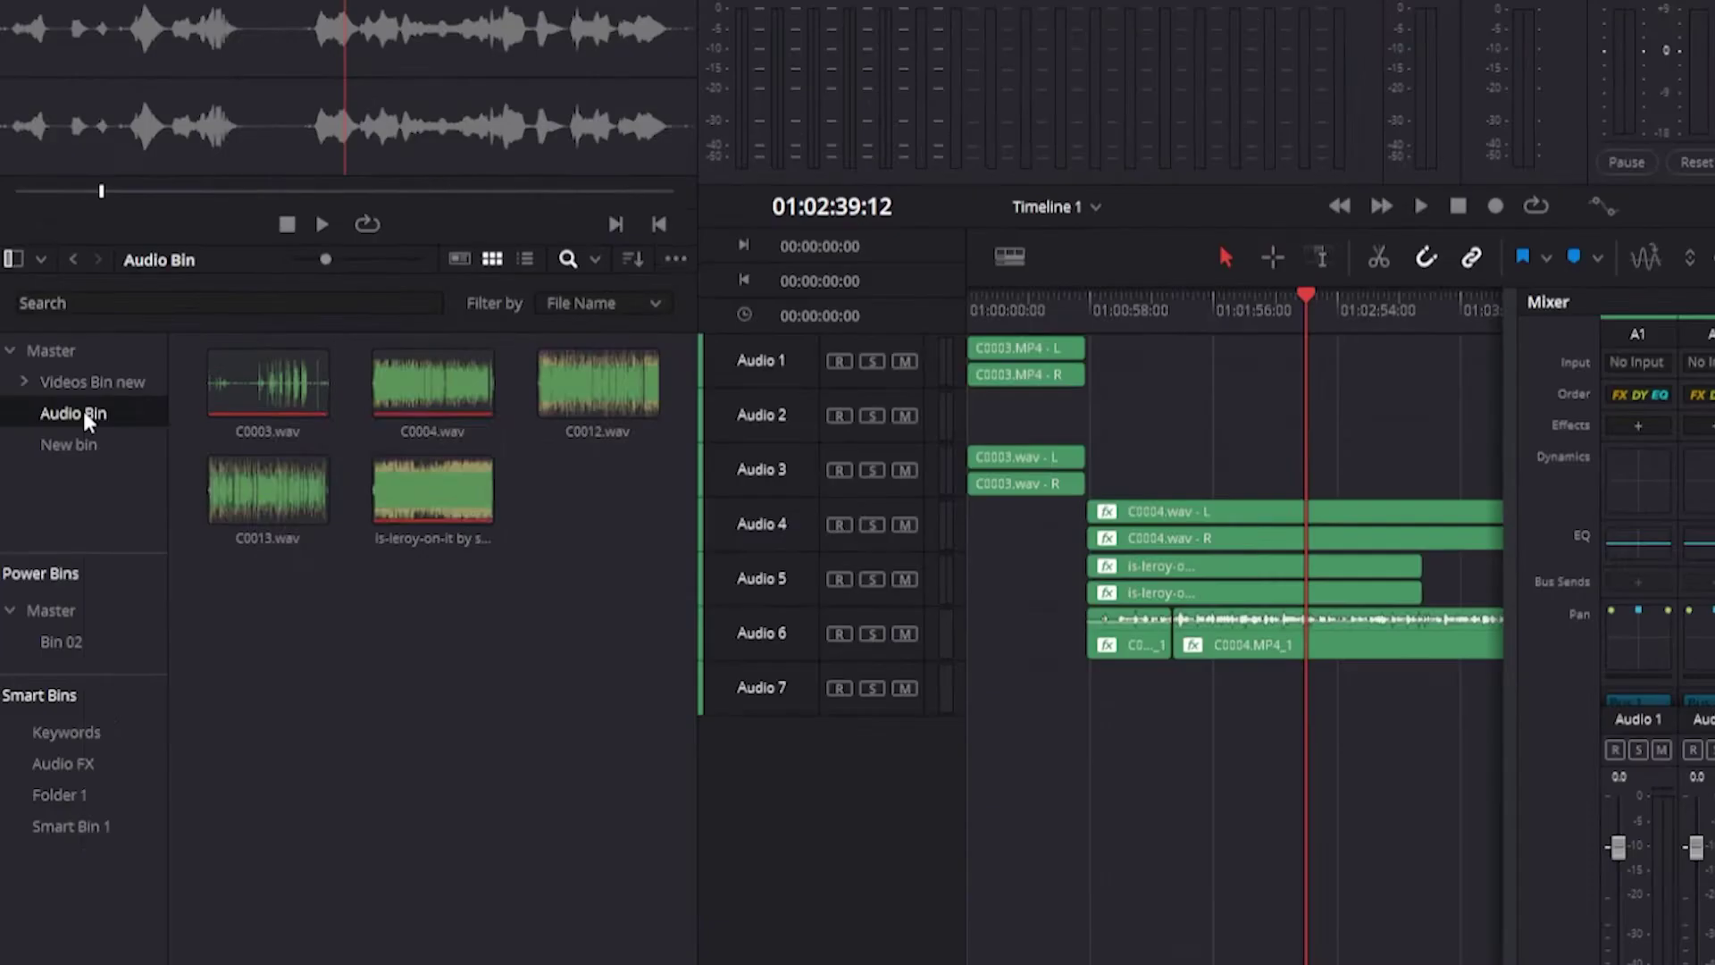
pyautogui.rightClick(87, 418)
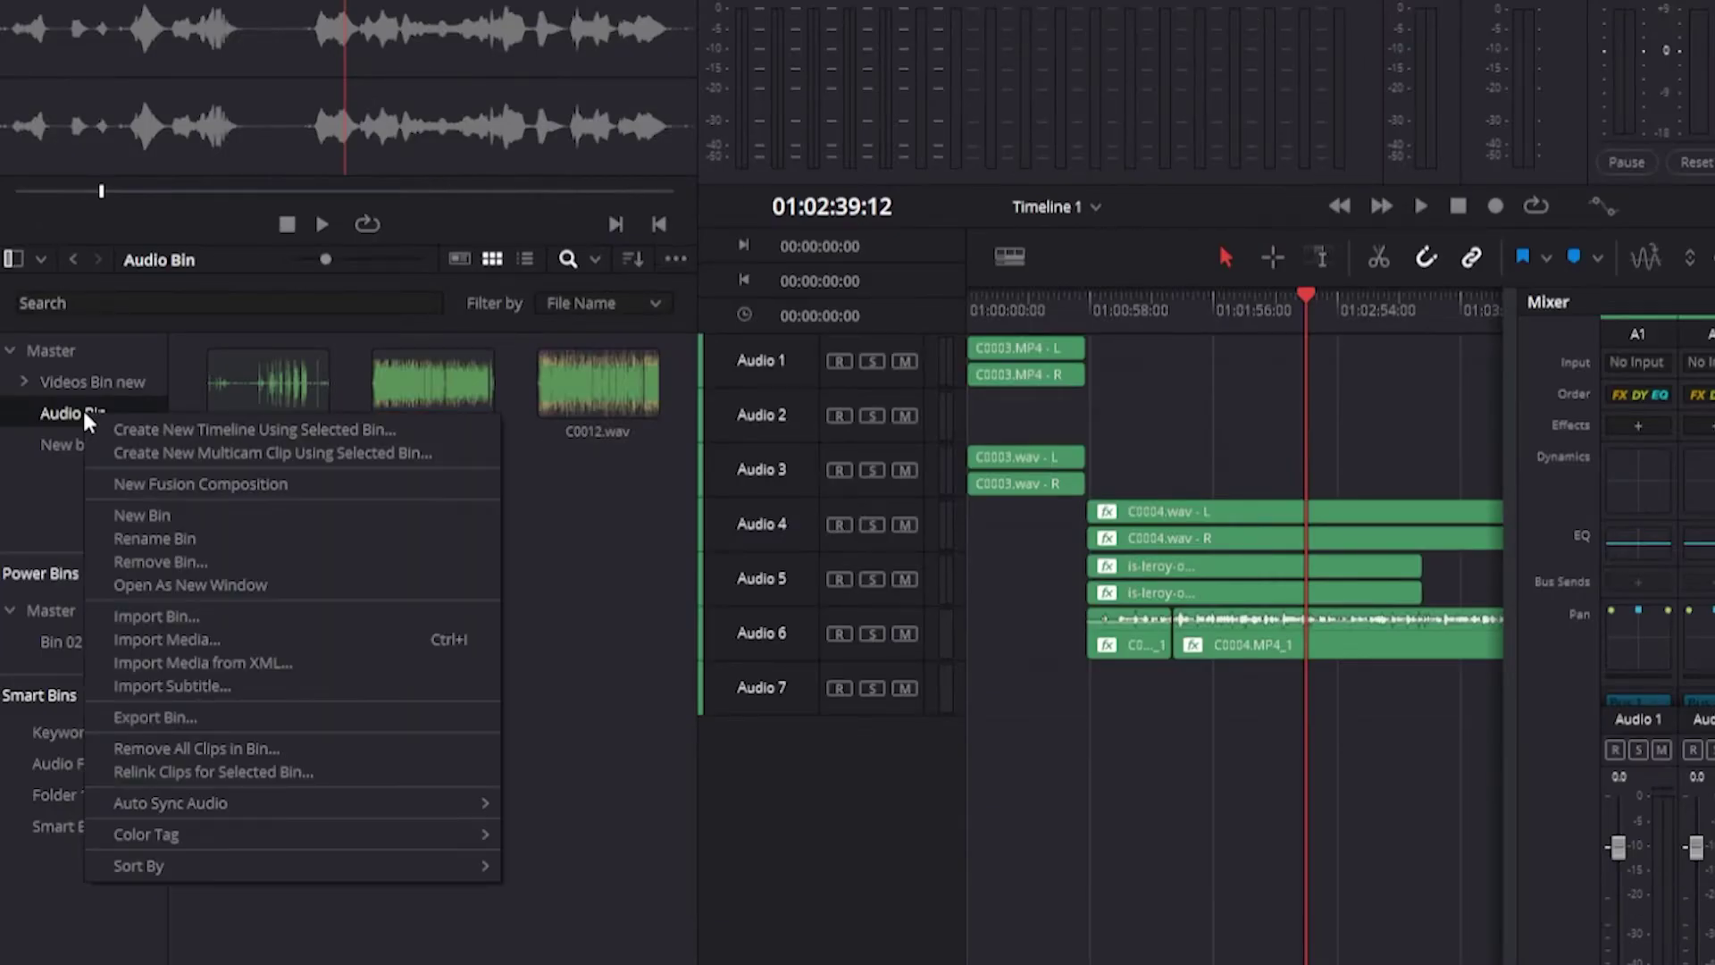
pyautogui.click(157, 585)
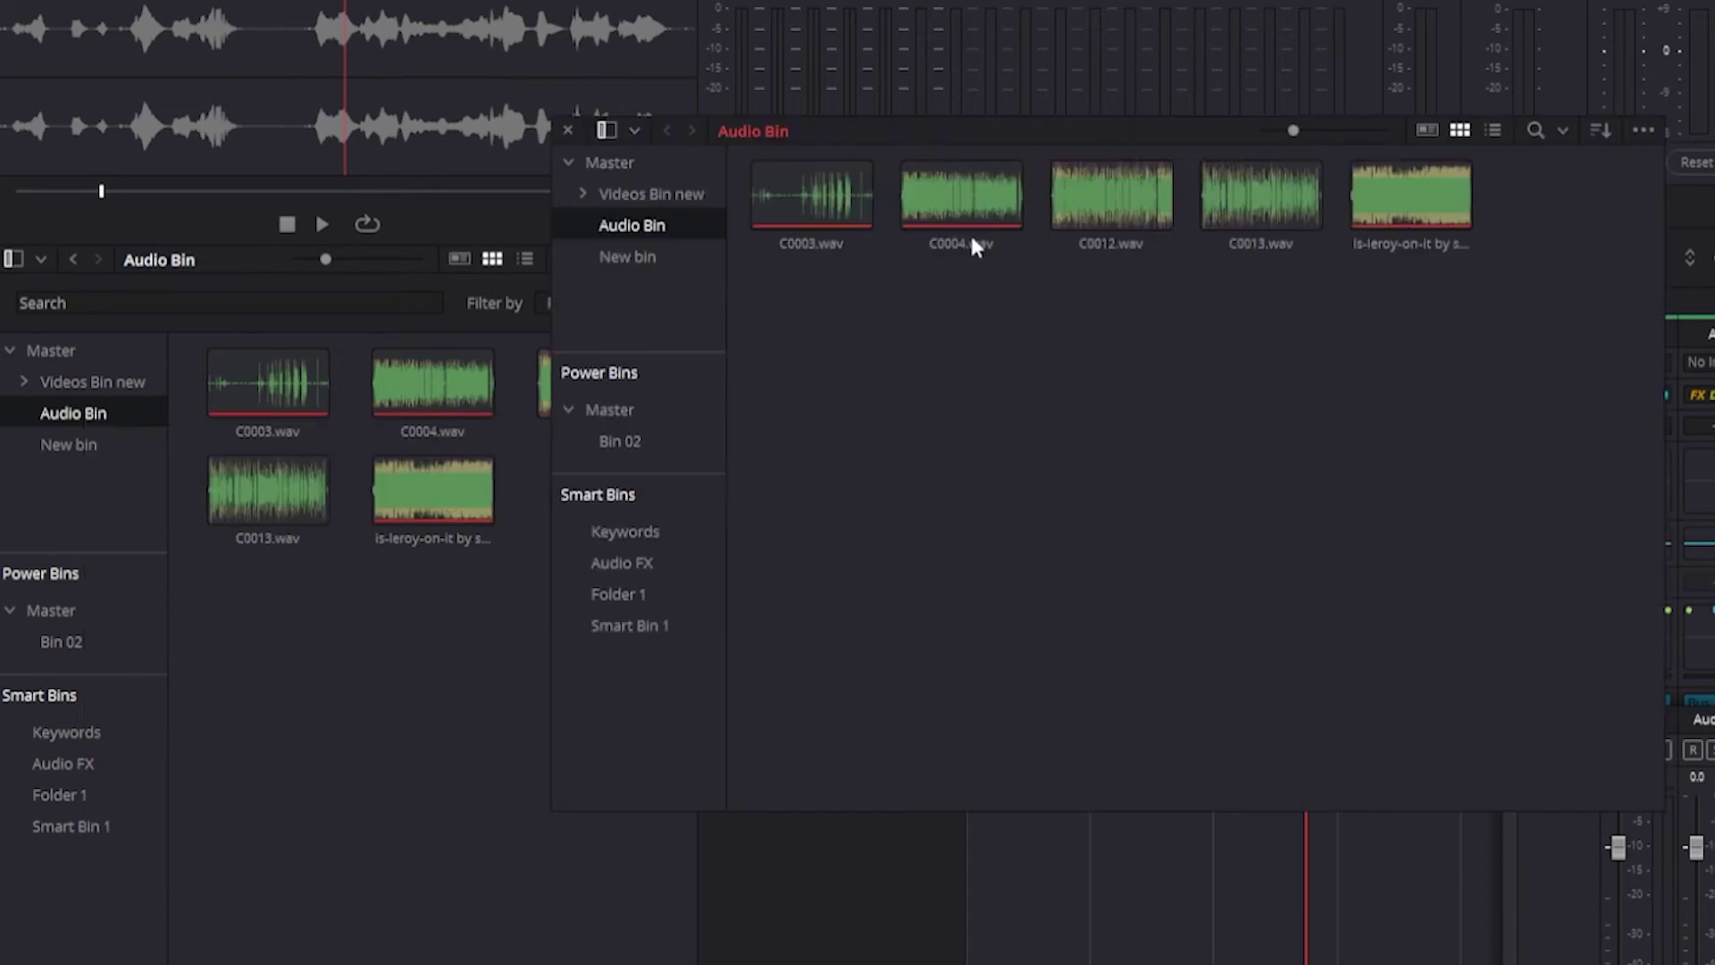
pyautogui.moveTo(1014, 122); pyautogui.dragTo(589, 0)
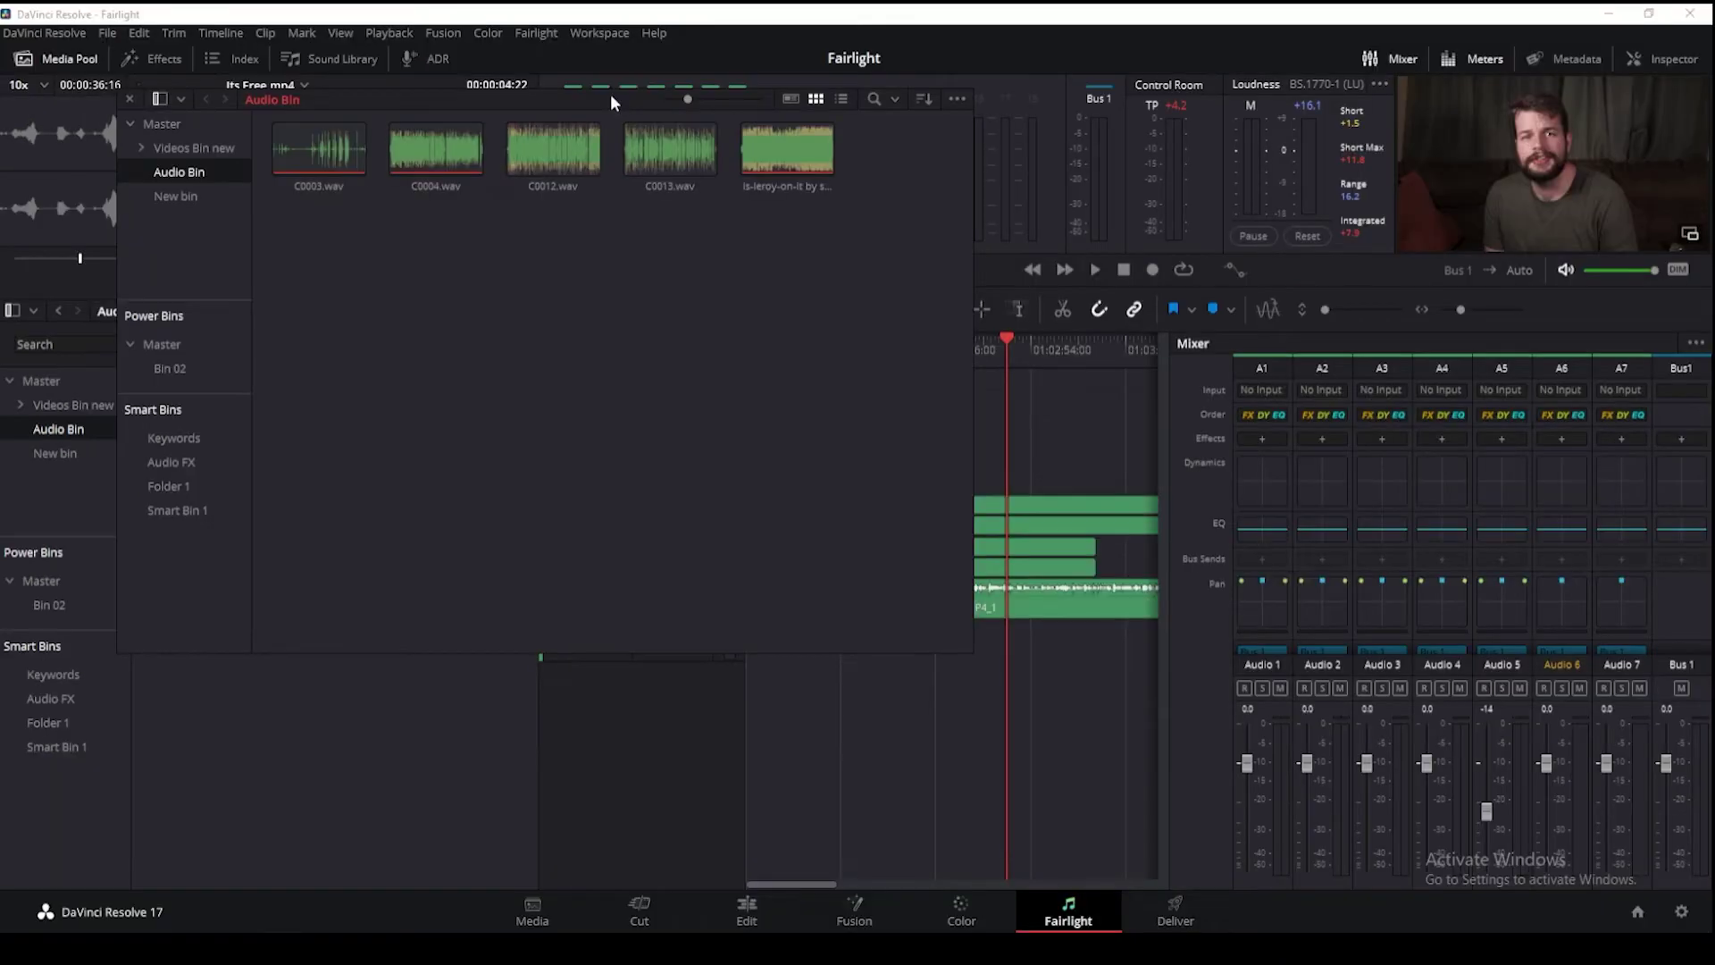
pyautogui.moveTo(609, 94); pyautogui.dragTo(1213, 56)
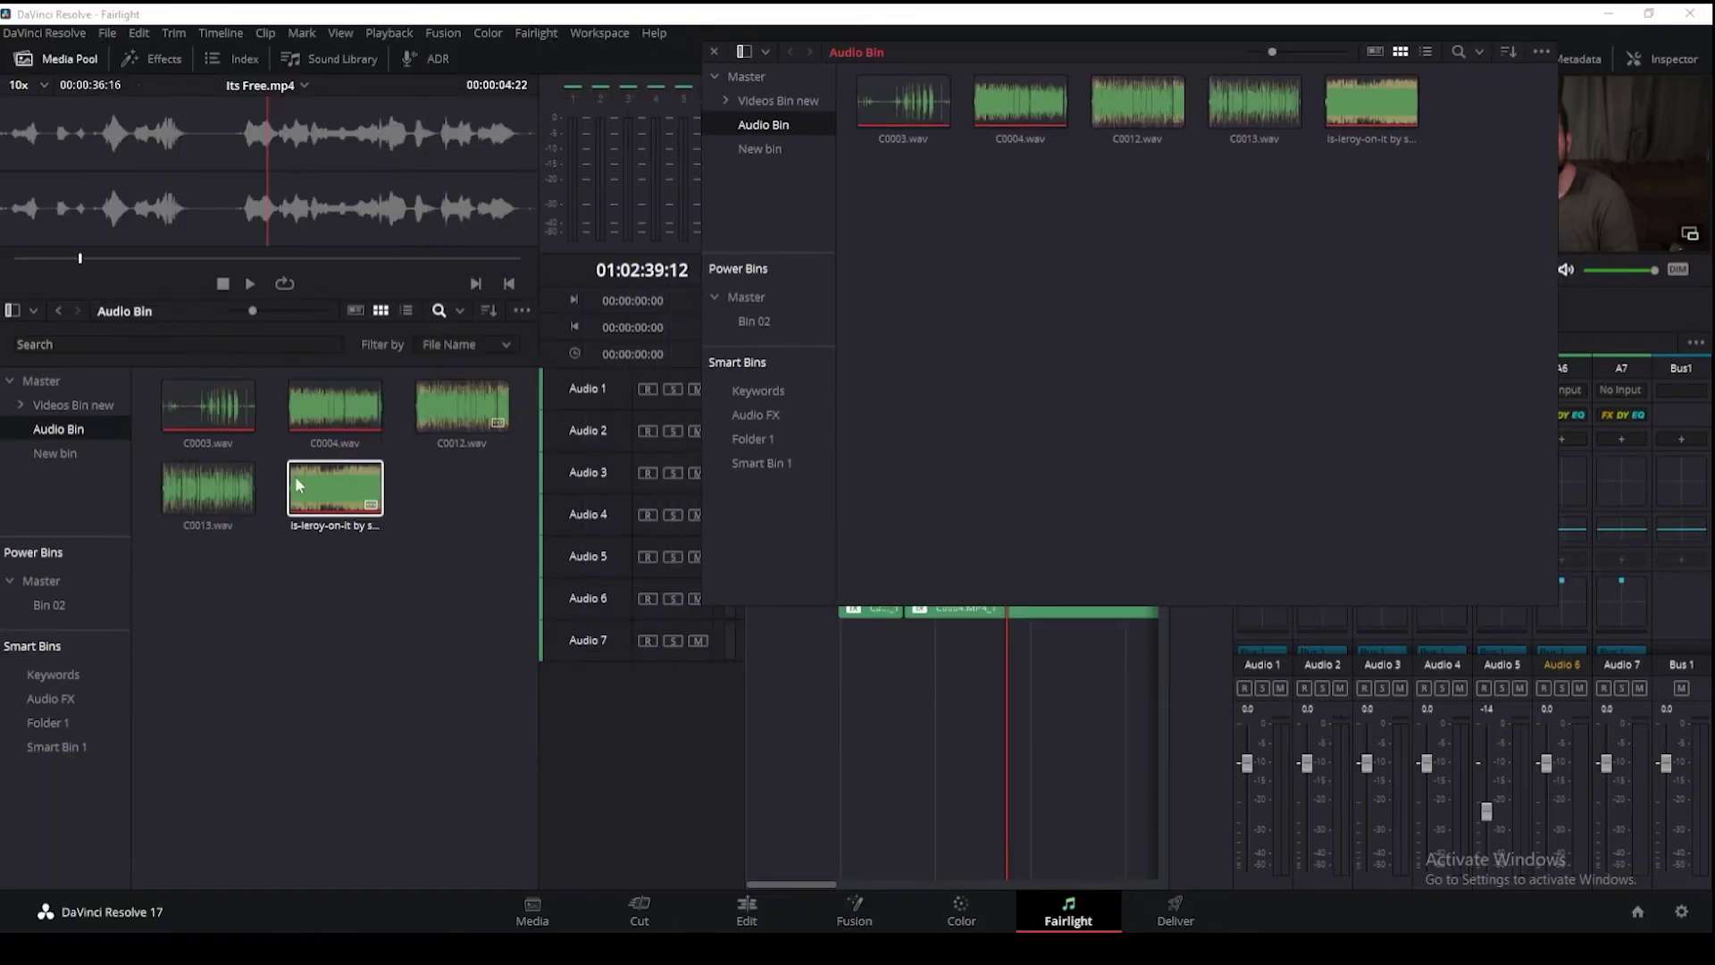
# Reopen the Audio Bin as a separate window and move it off the timeline.
pyautogui.rightClick(65, 425)
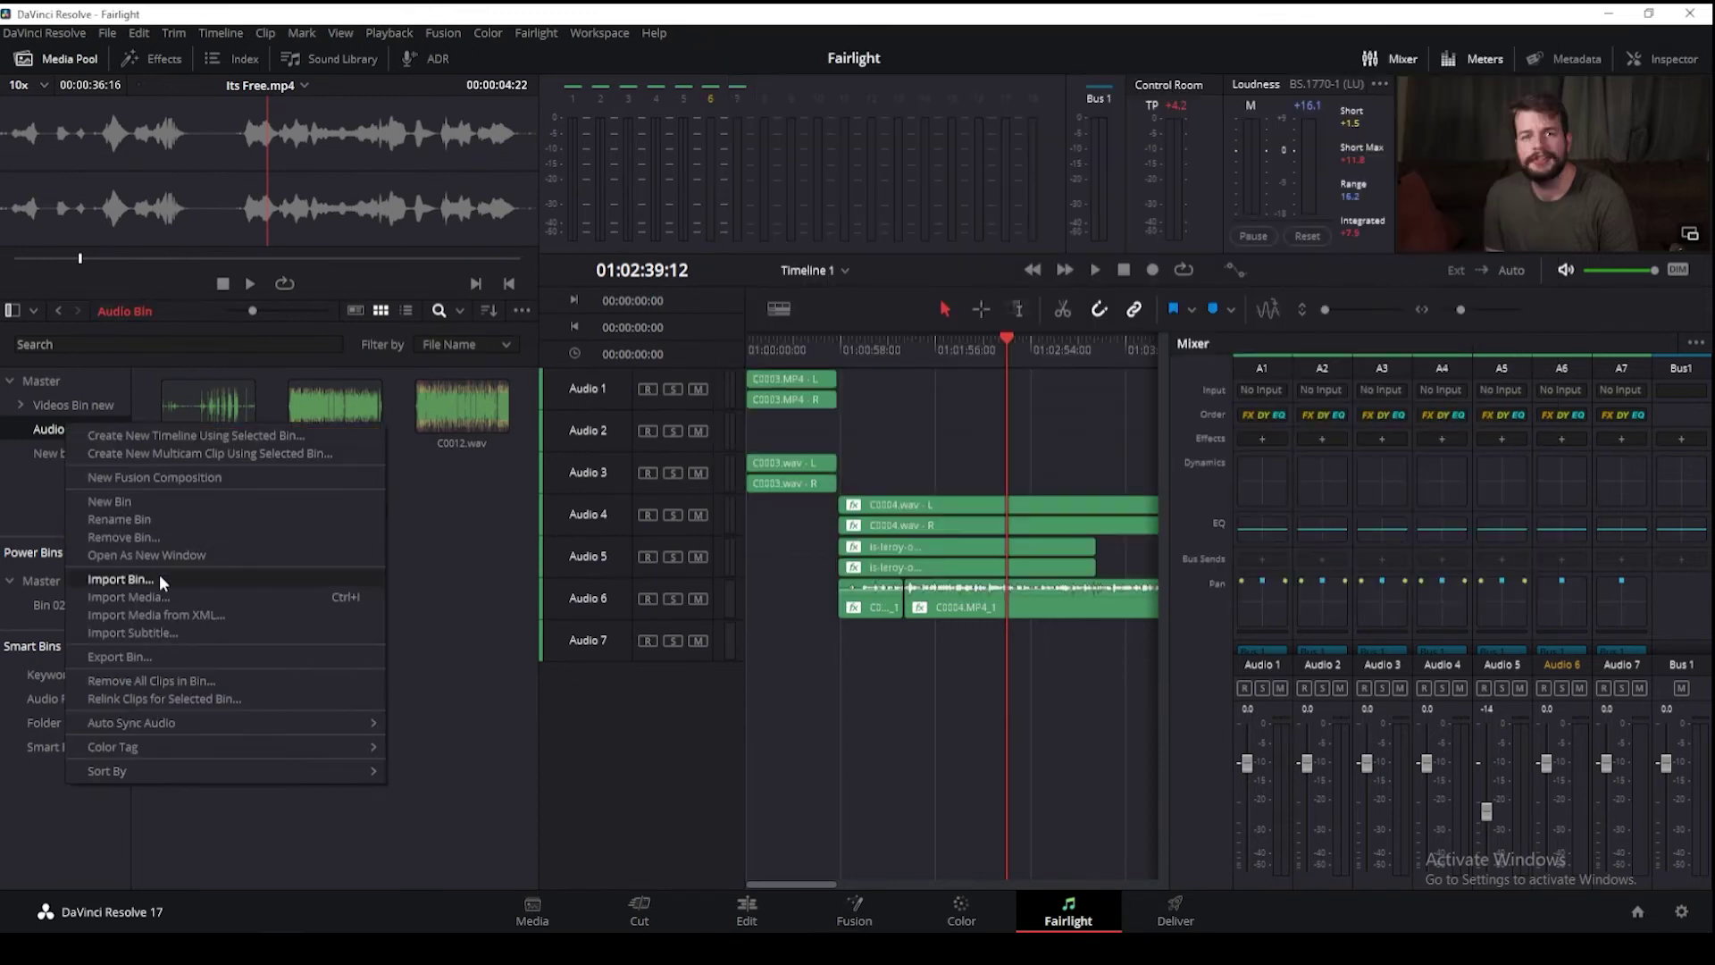
pyautogui.click(183, 555)
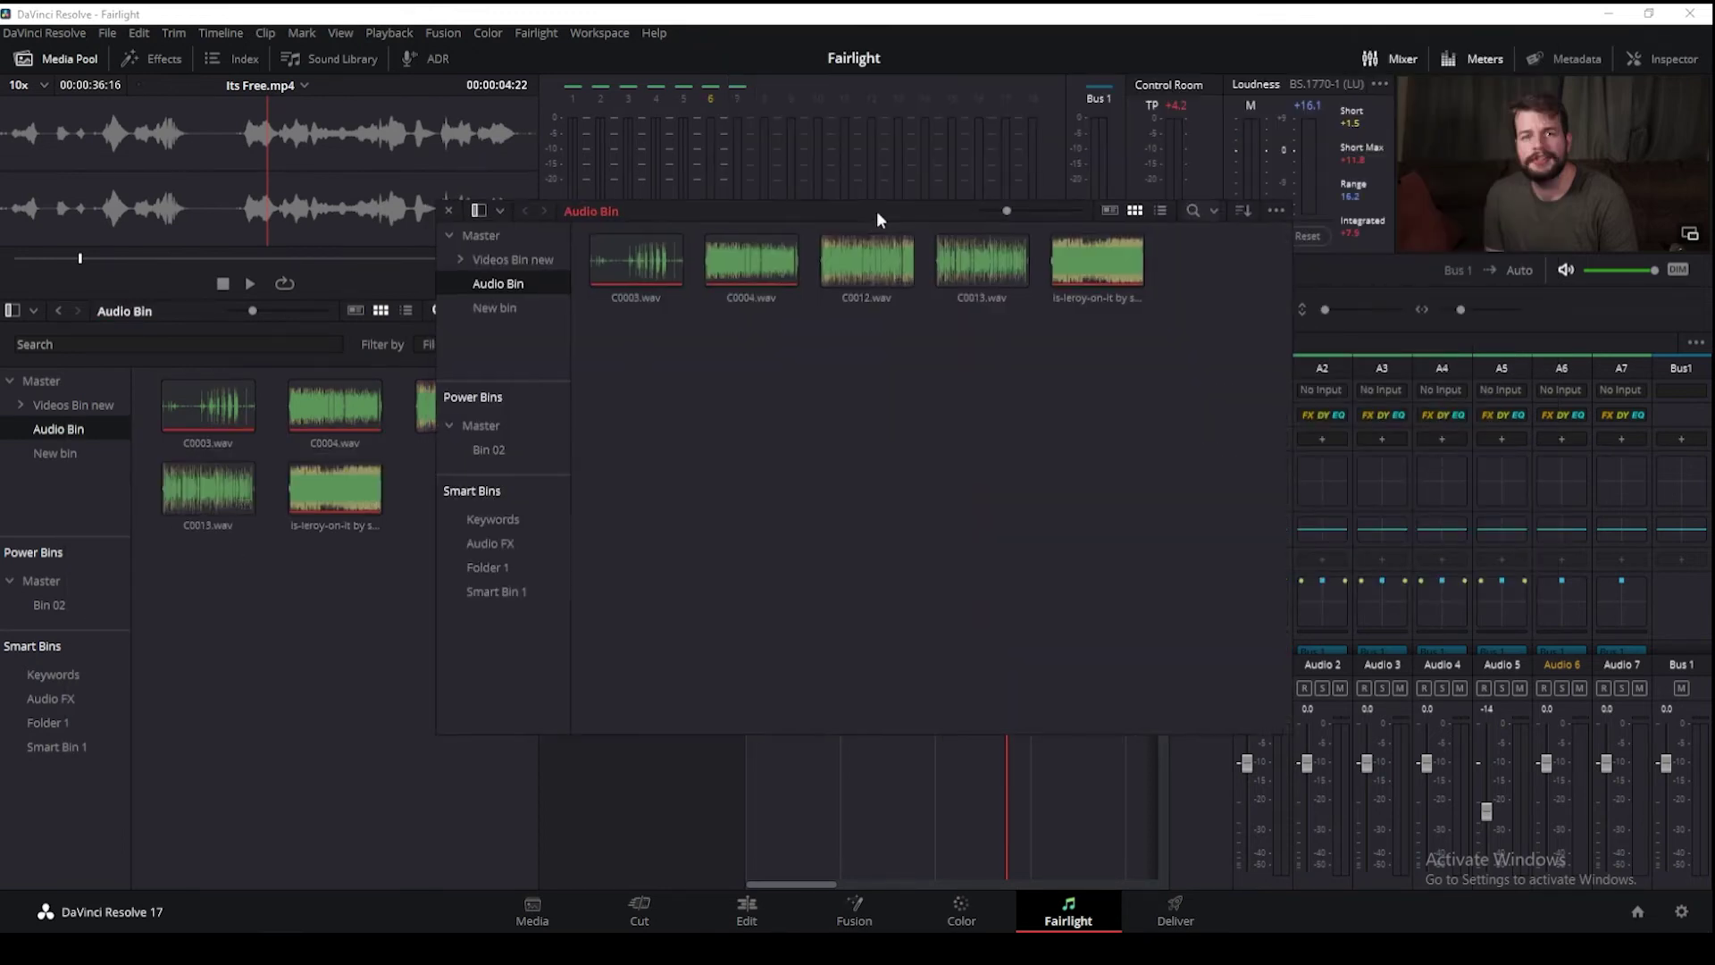
pyautogui.moveTo(876, 211); pyautogui.dragTo(1227, 394)
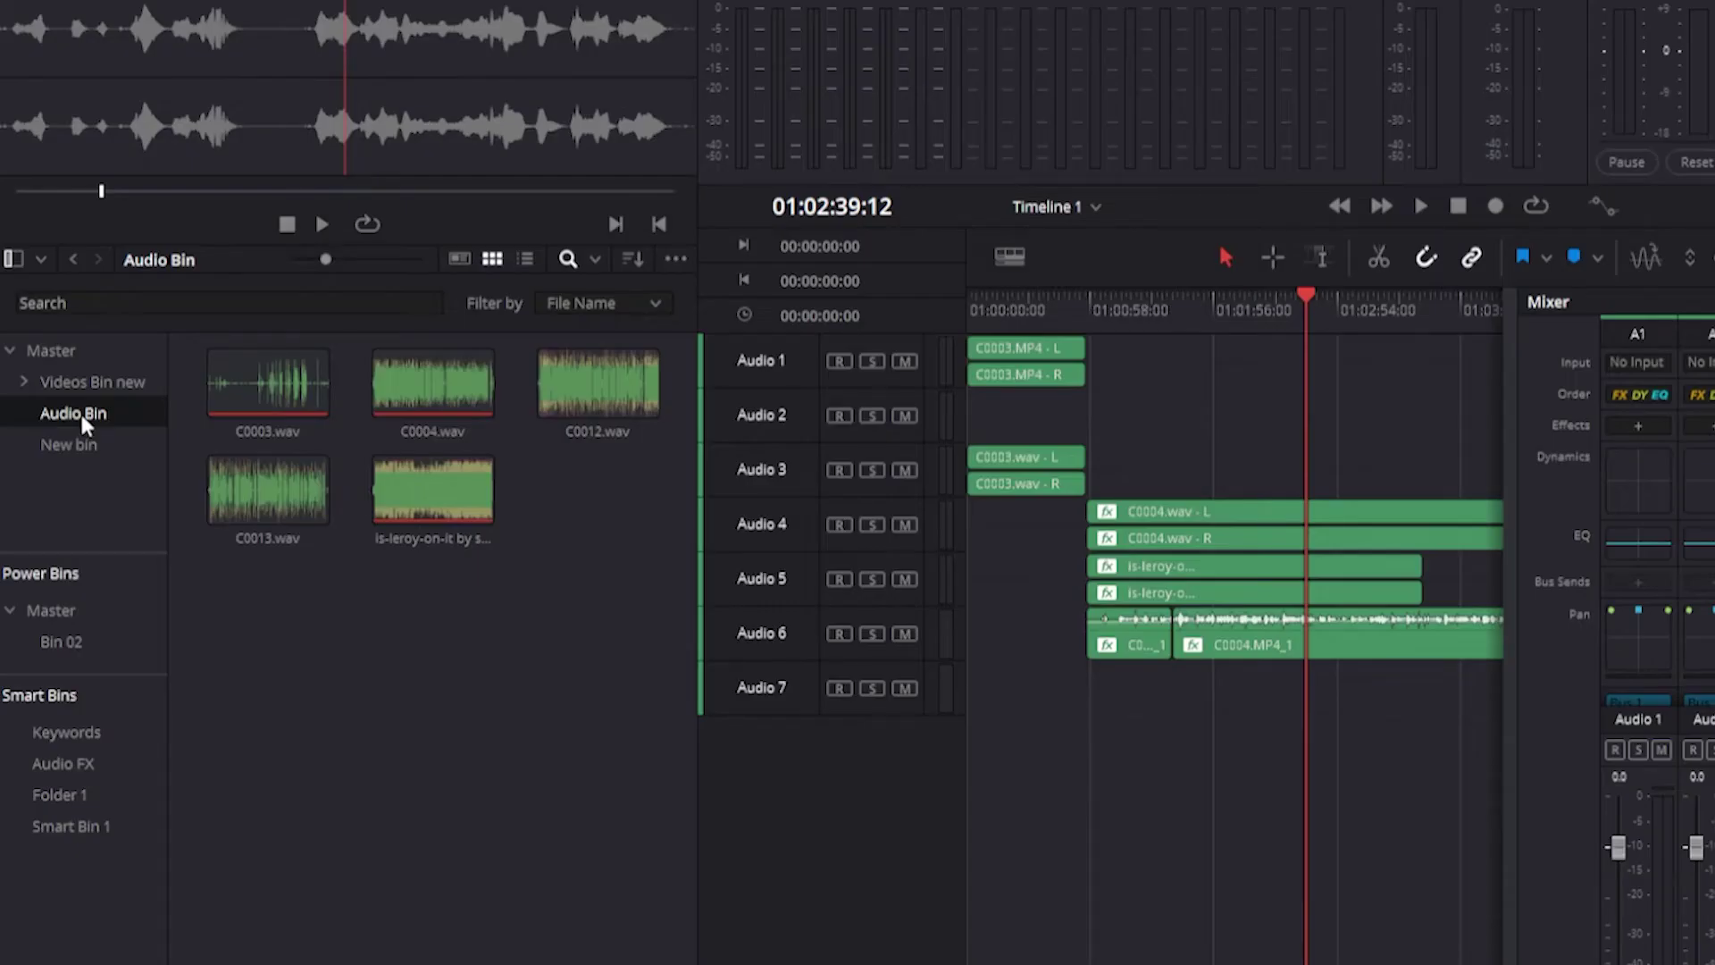
# Give the Audio Bin a colour tag, then select New bin and bring up its options.
pyautogui.rightClick(86, 420)
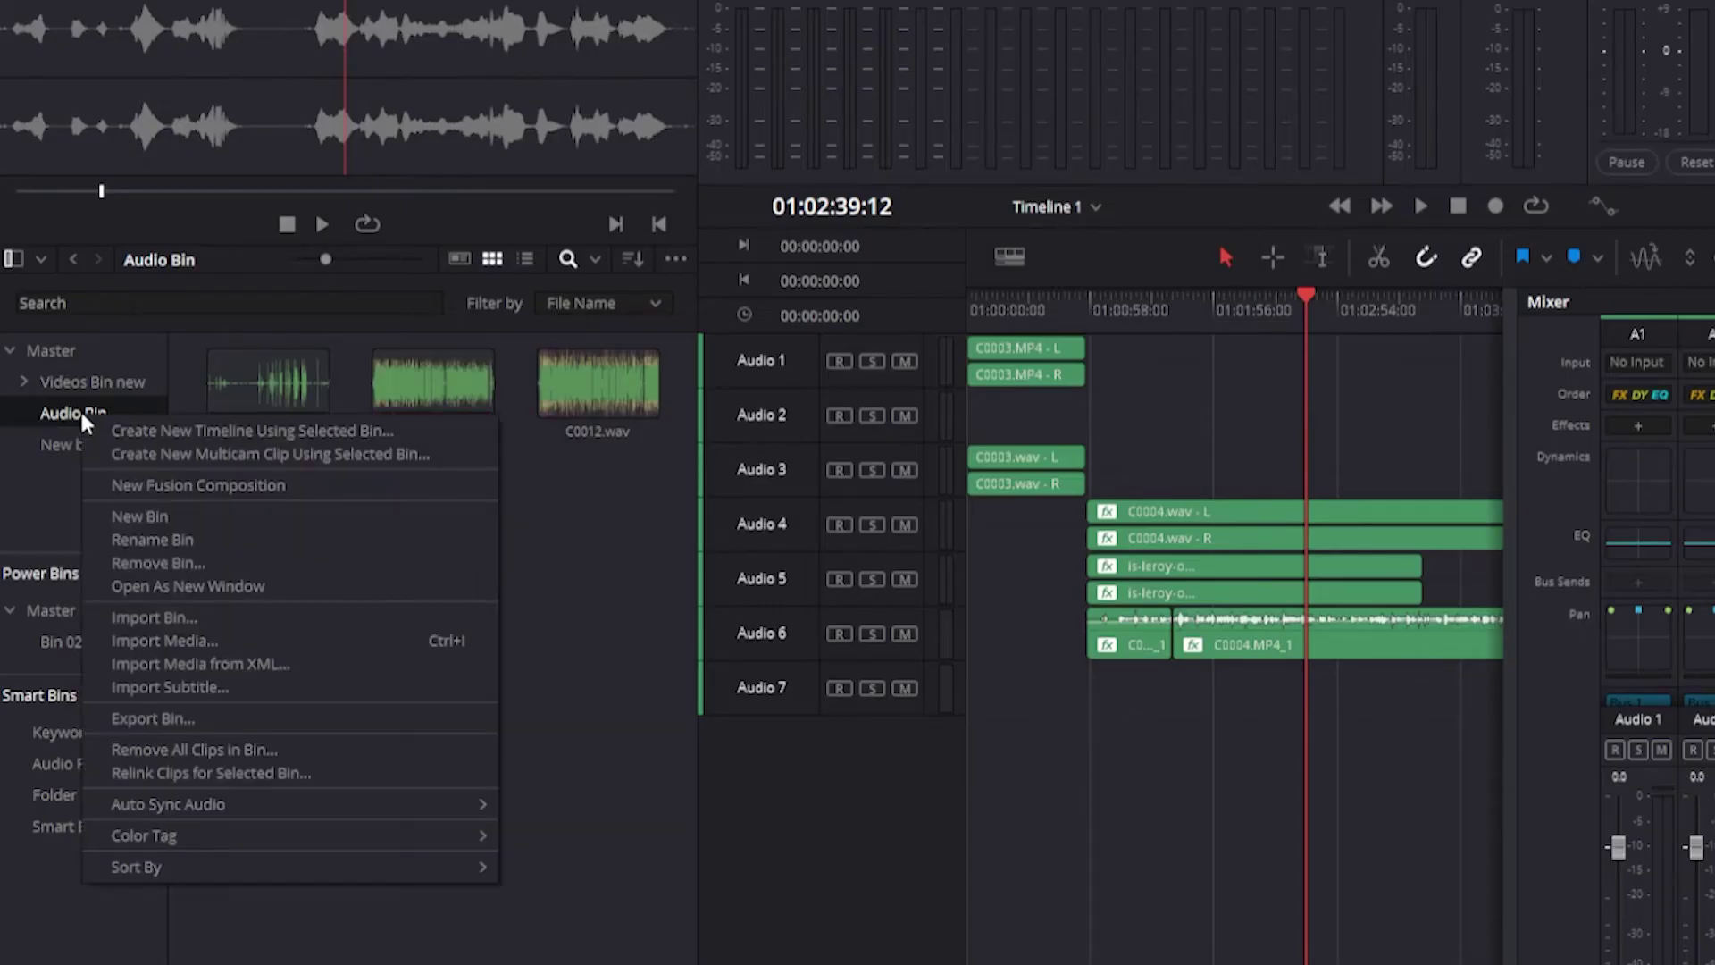
pyautogui.moveTo(489, 842)
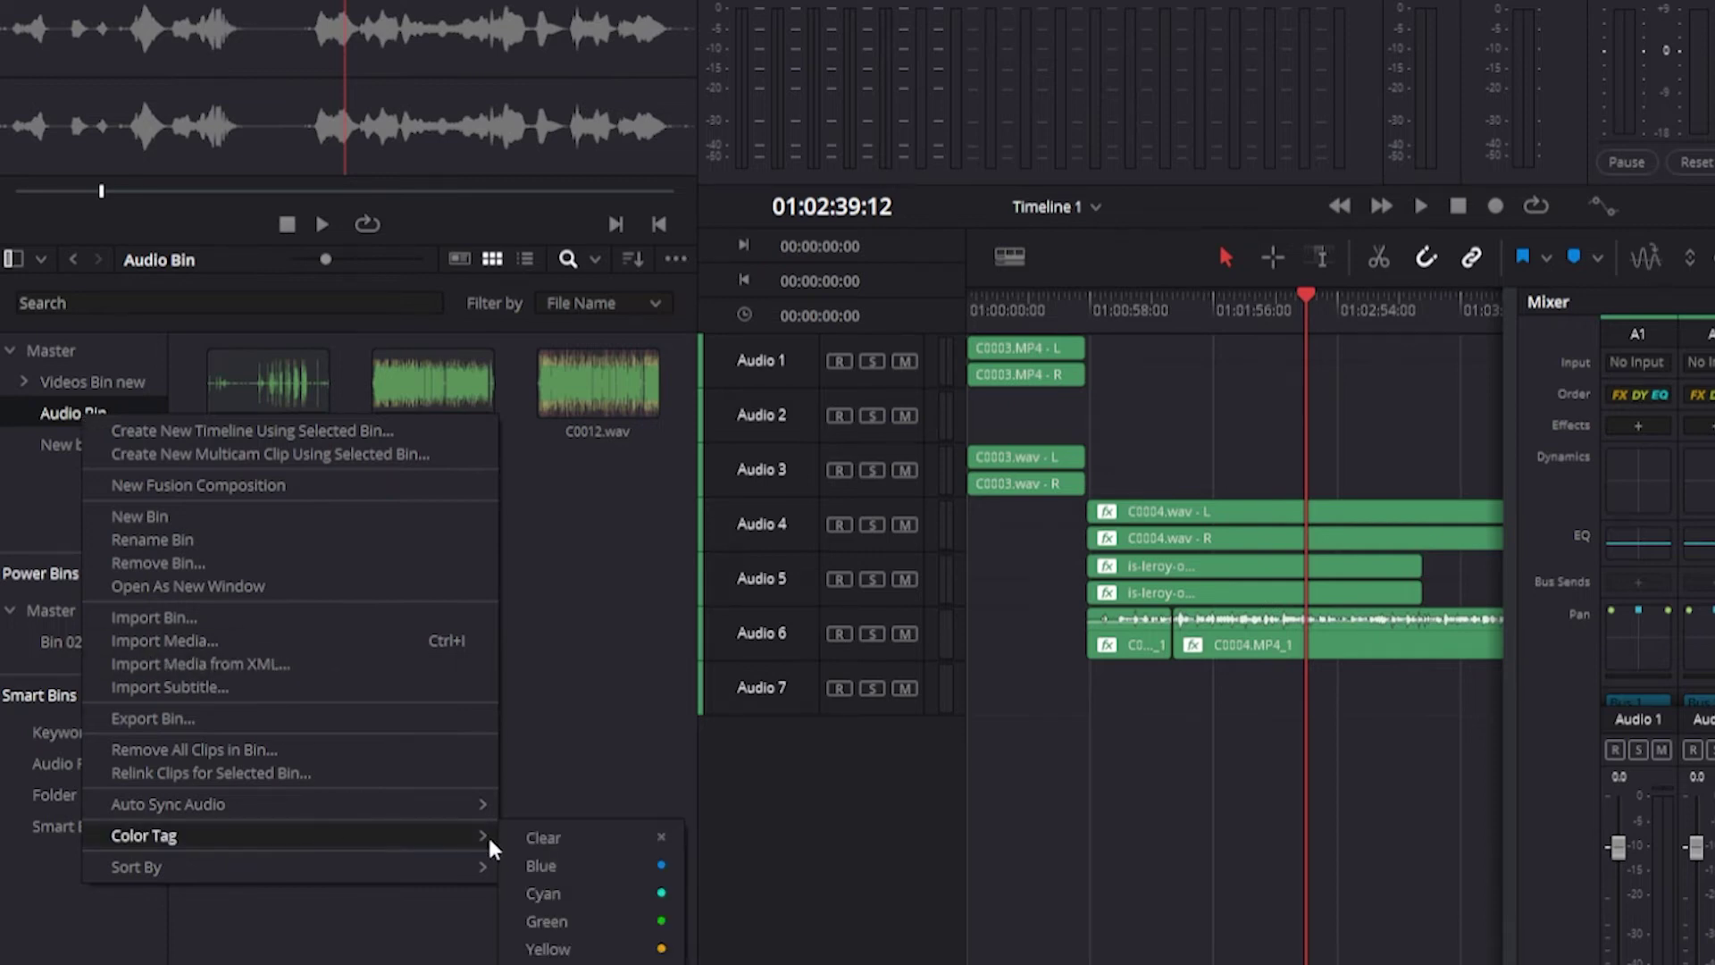
pyautogui.click(582, 867)
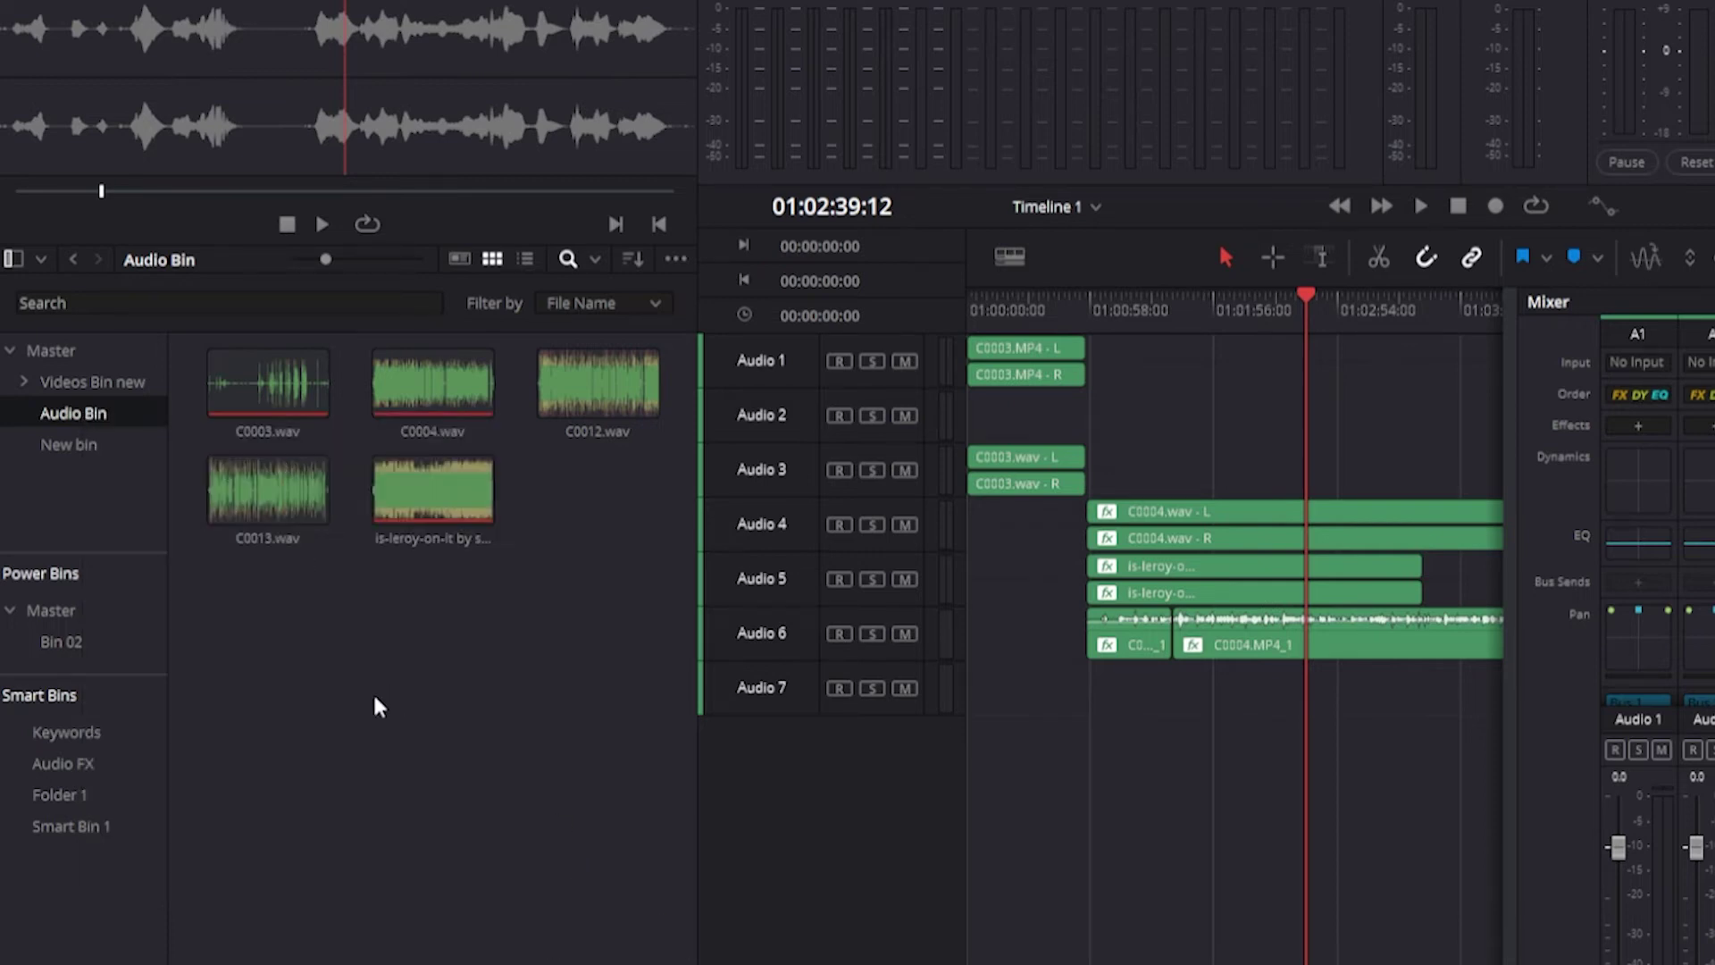
pyautogui.click(69, 444)
pyautogui.rightClick(89, 447)
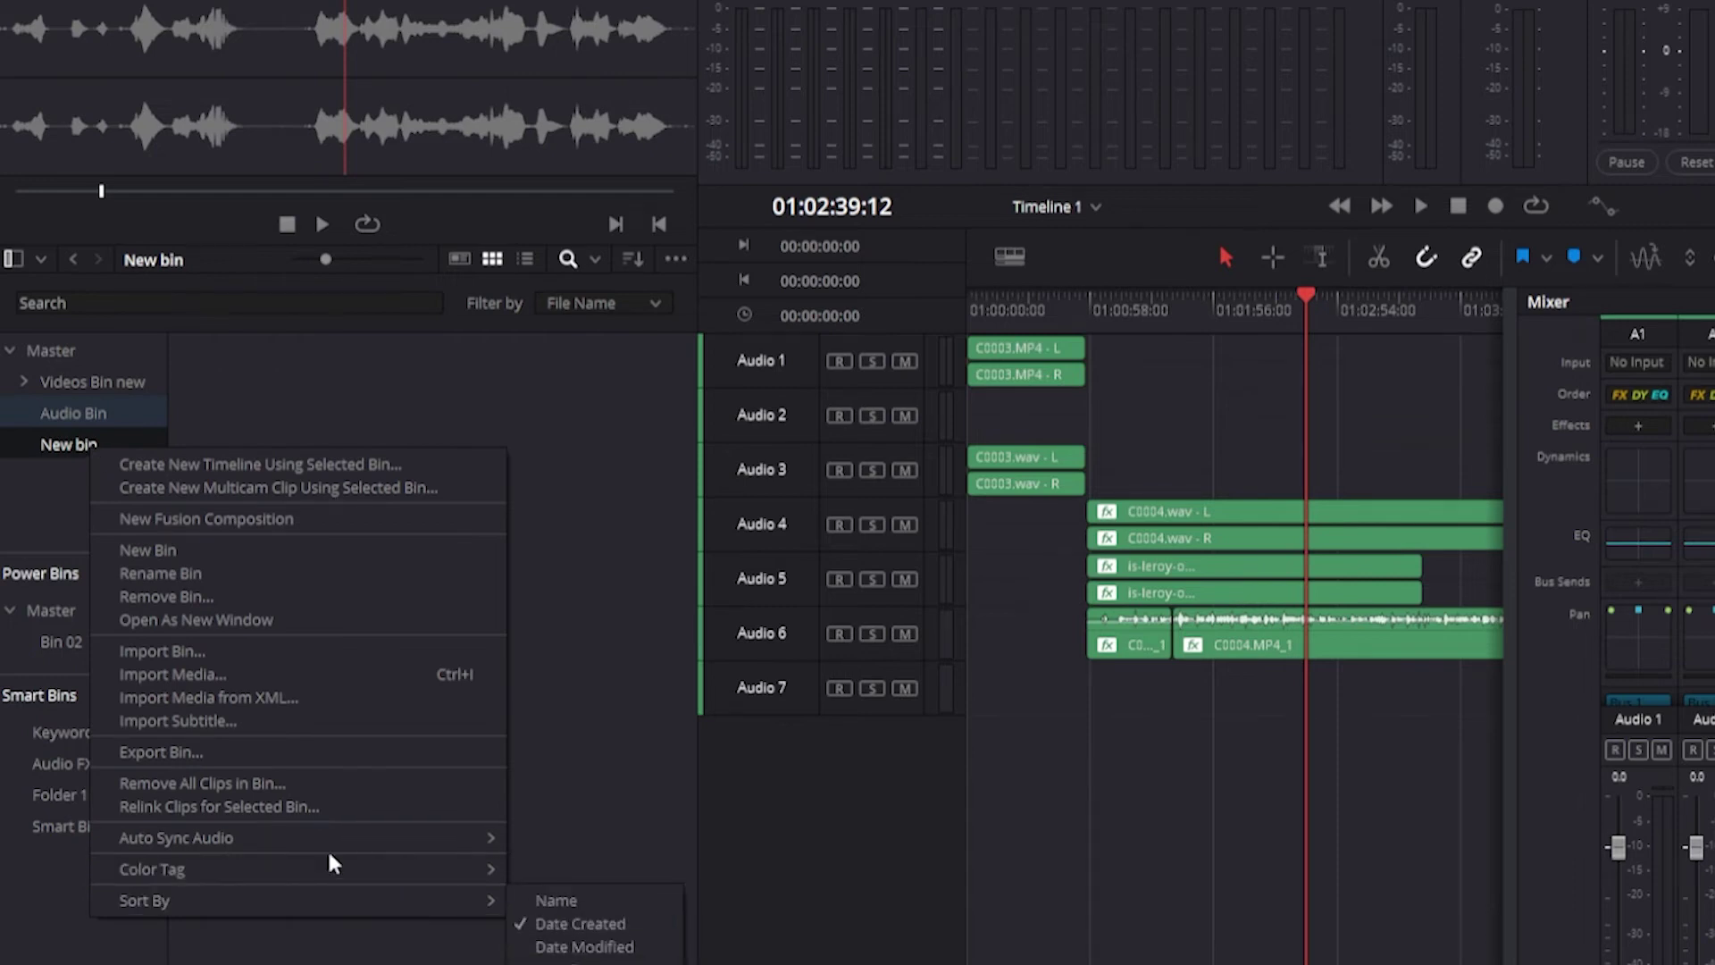
# Filter the bin list by Yellow, then Pink, then Purple colour tags.
pyautogui.click(90, 381)
pyautogui.click(40, 260)
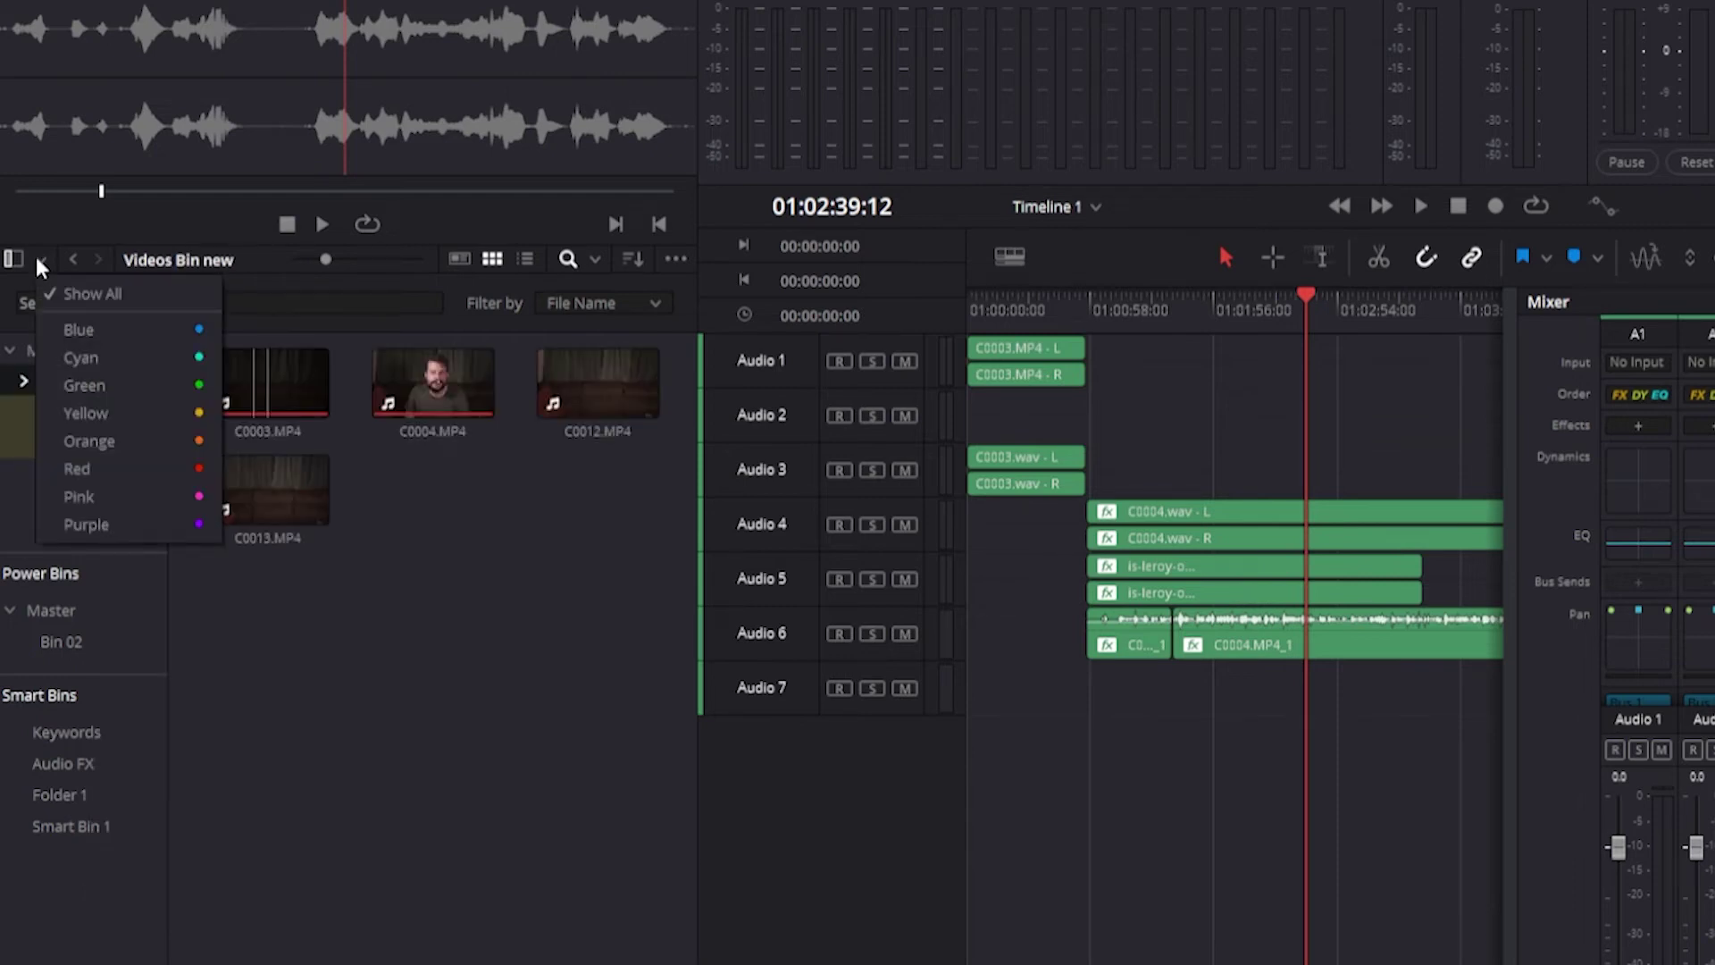
pyautogui.click(140, 412)
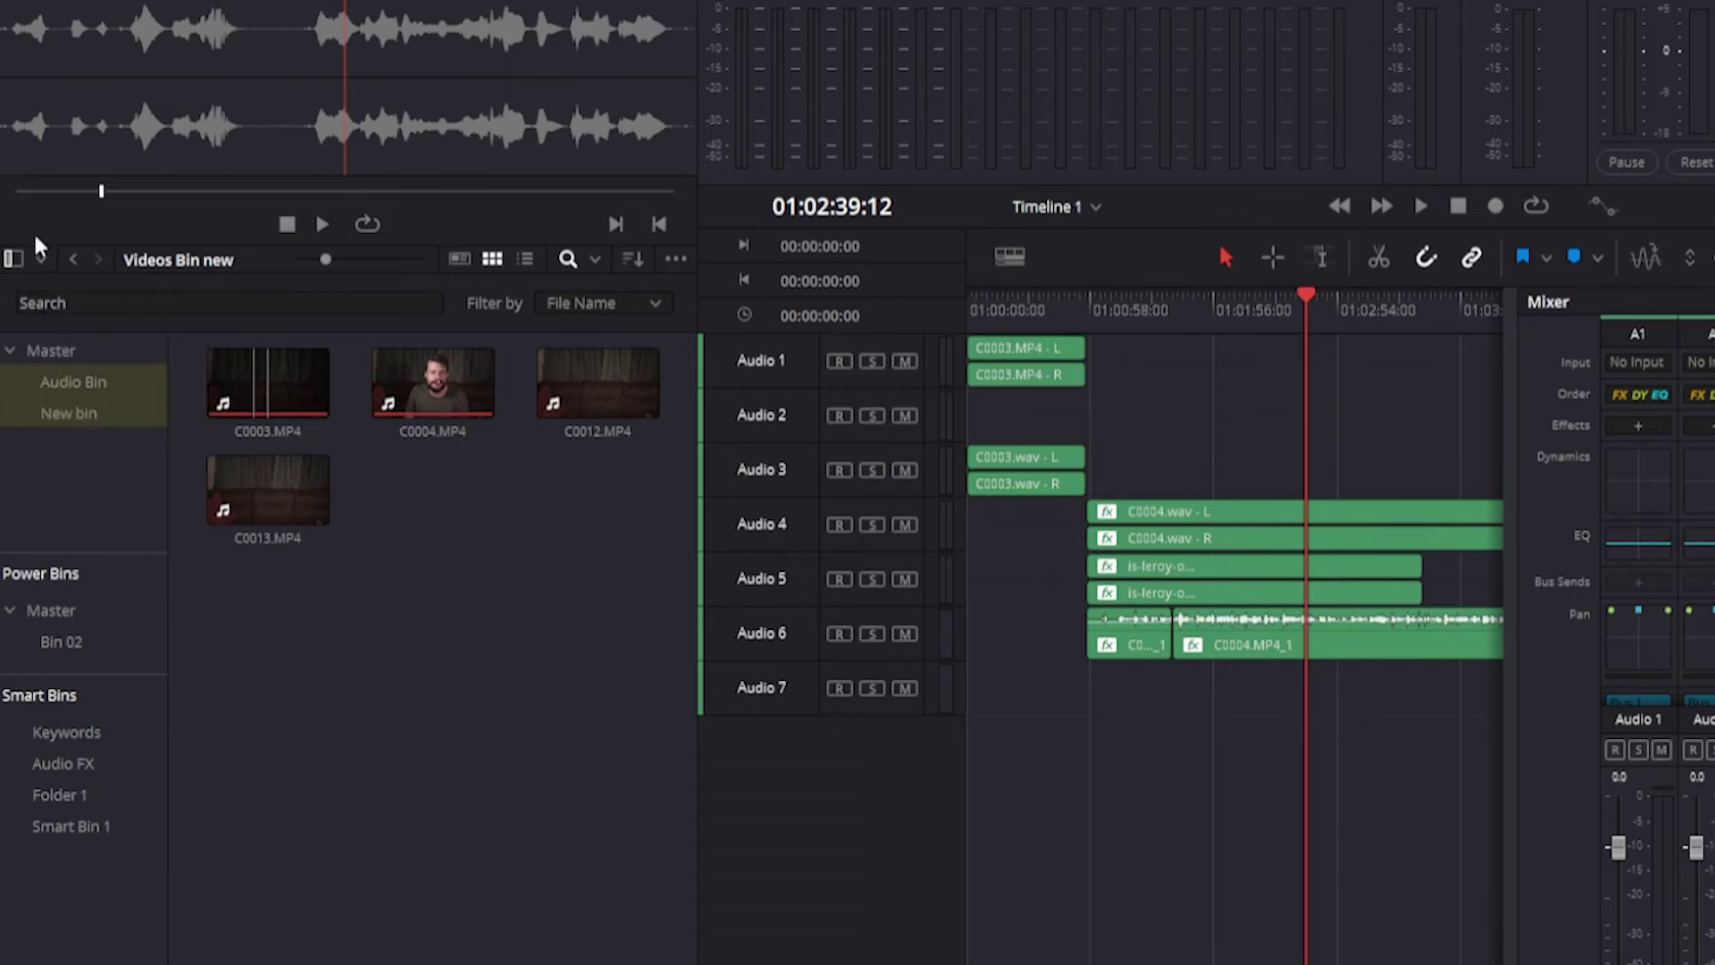
pyautogui.click(40, 260)
pyautogui.click(105, 497)
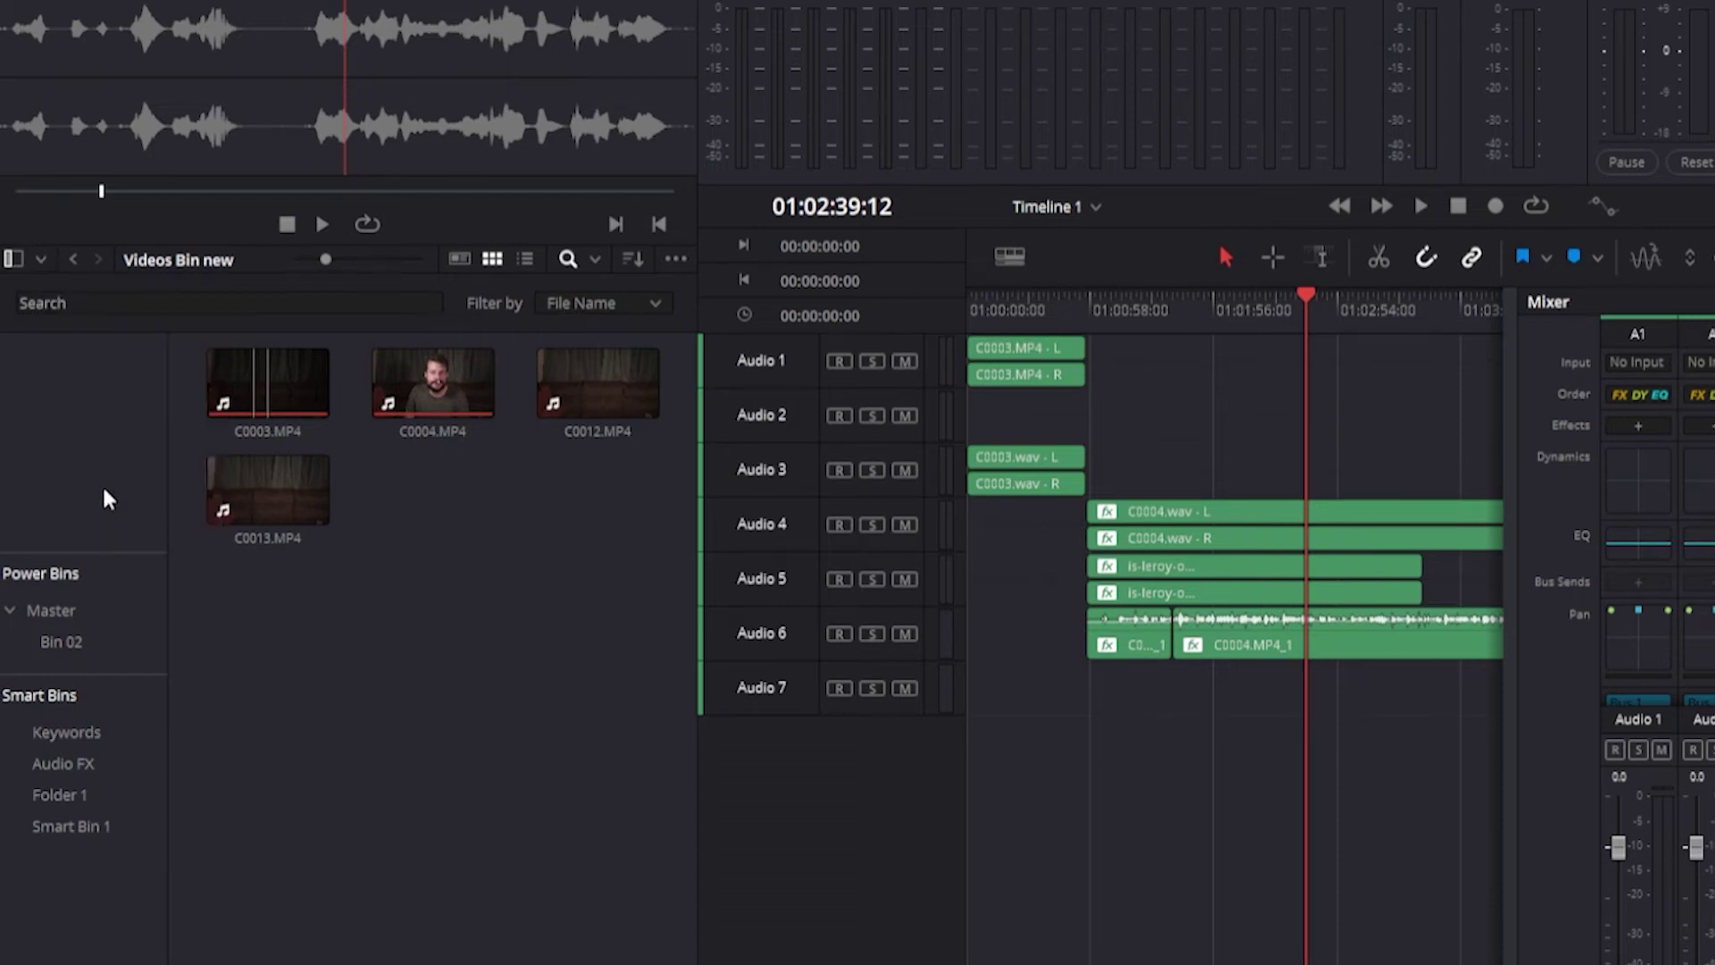
pyautogui.click(40, 260)
pyautogui.click(86, 524)
pyautogui.click(41, 260)
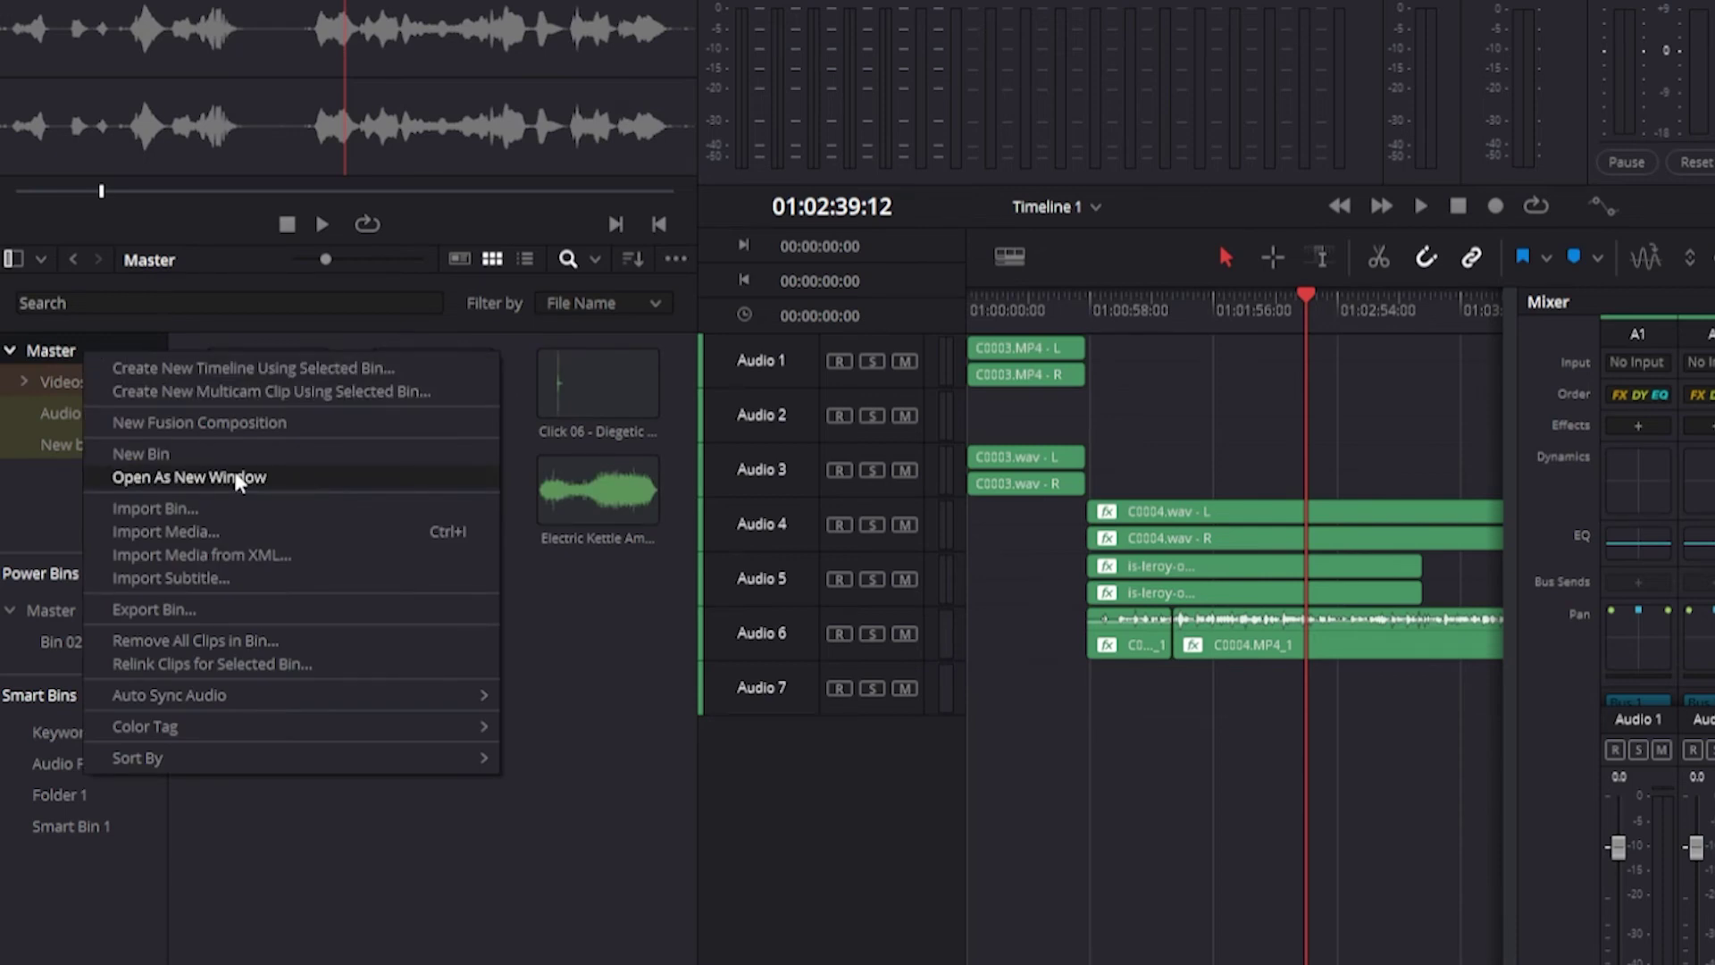
# Set the Master bin to User Sort and drag New bin to a new spot in the list.
pyautogui.moveTo(487, 757)
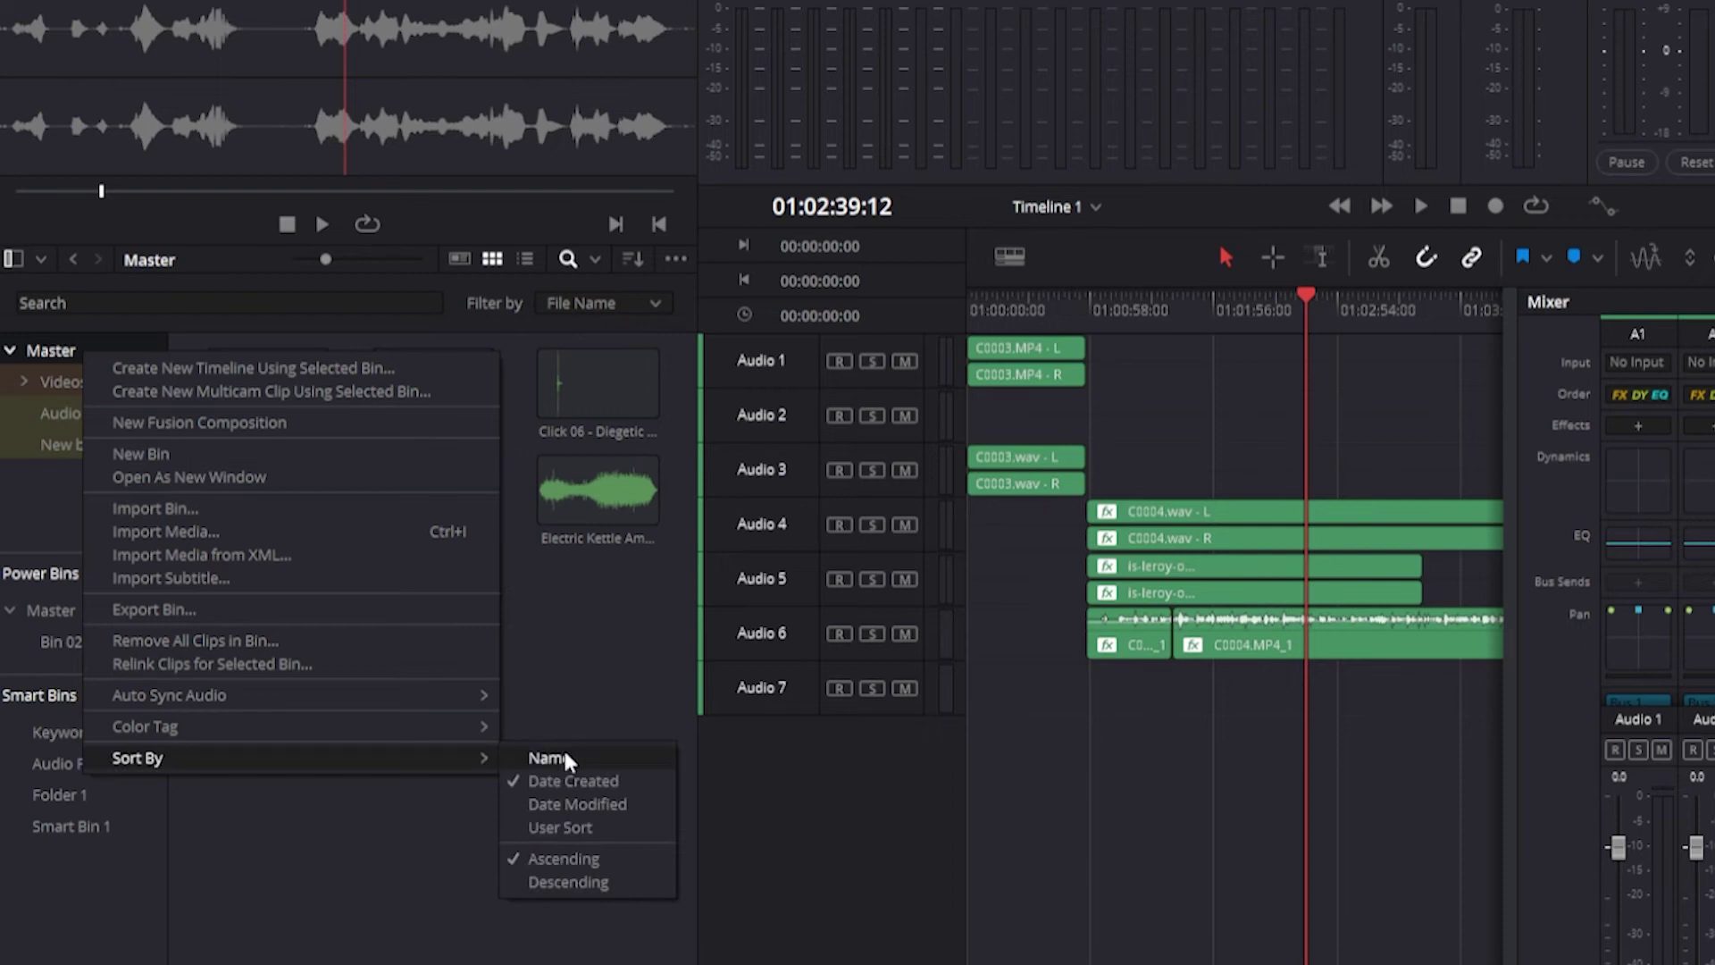
pyautogui.click(525, 827)
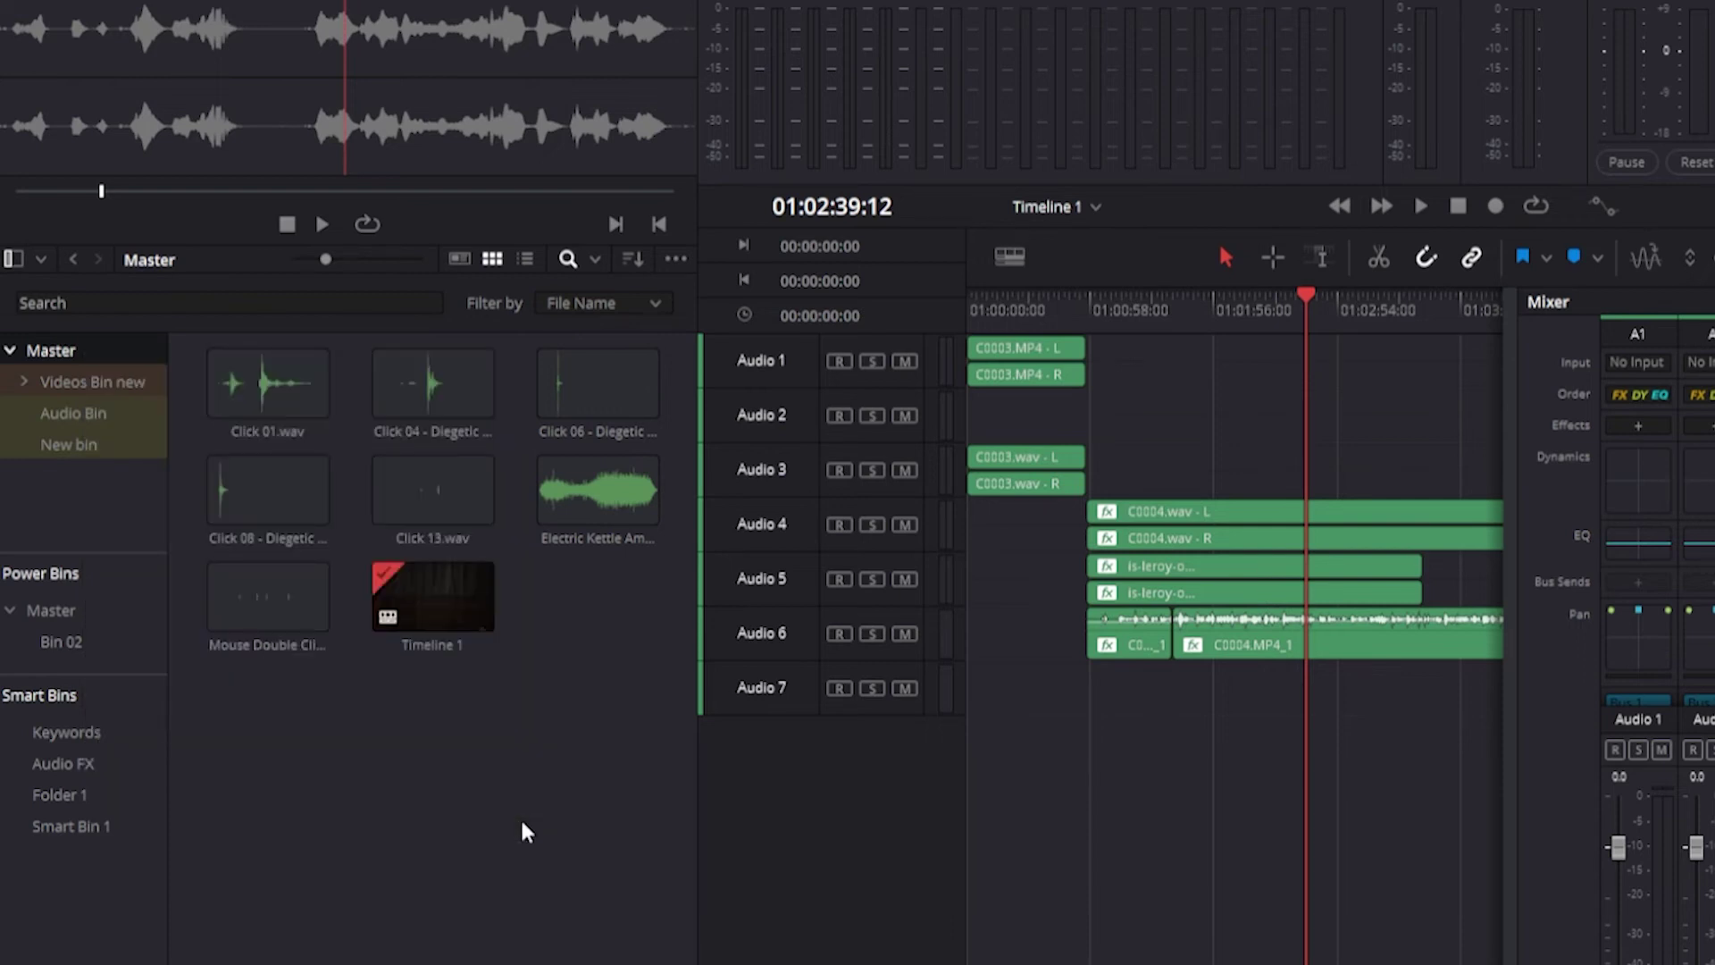
pyautogui.moveTo(26, 444); pyautogui.dragTo(94, 491)
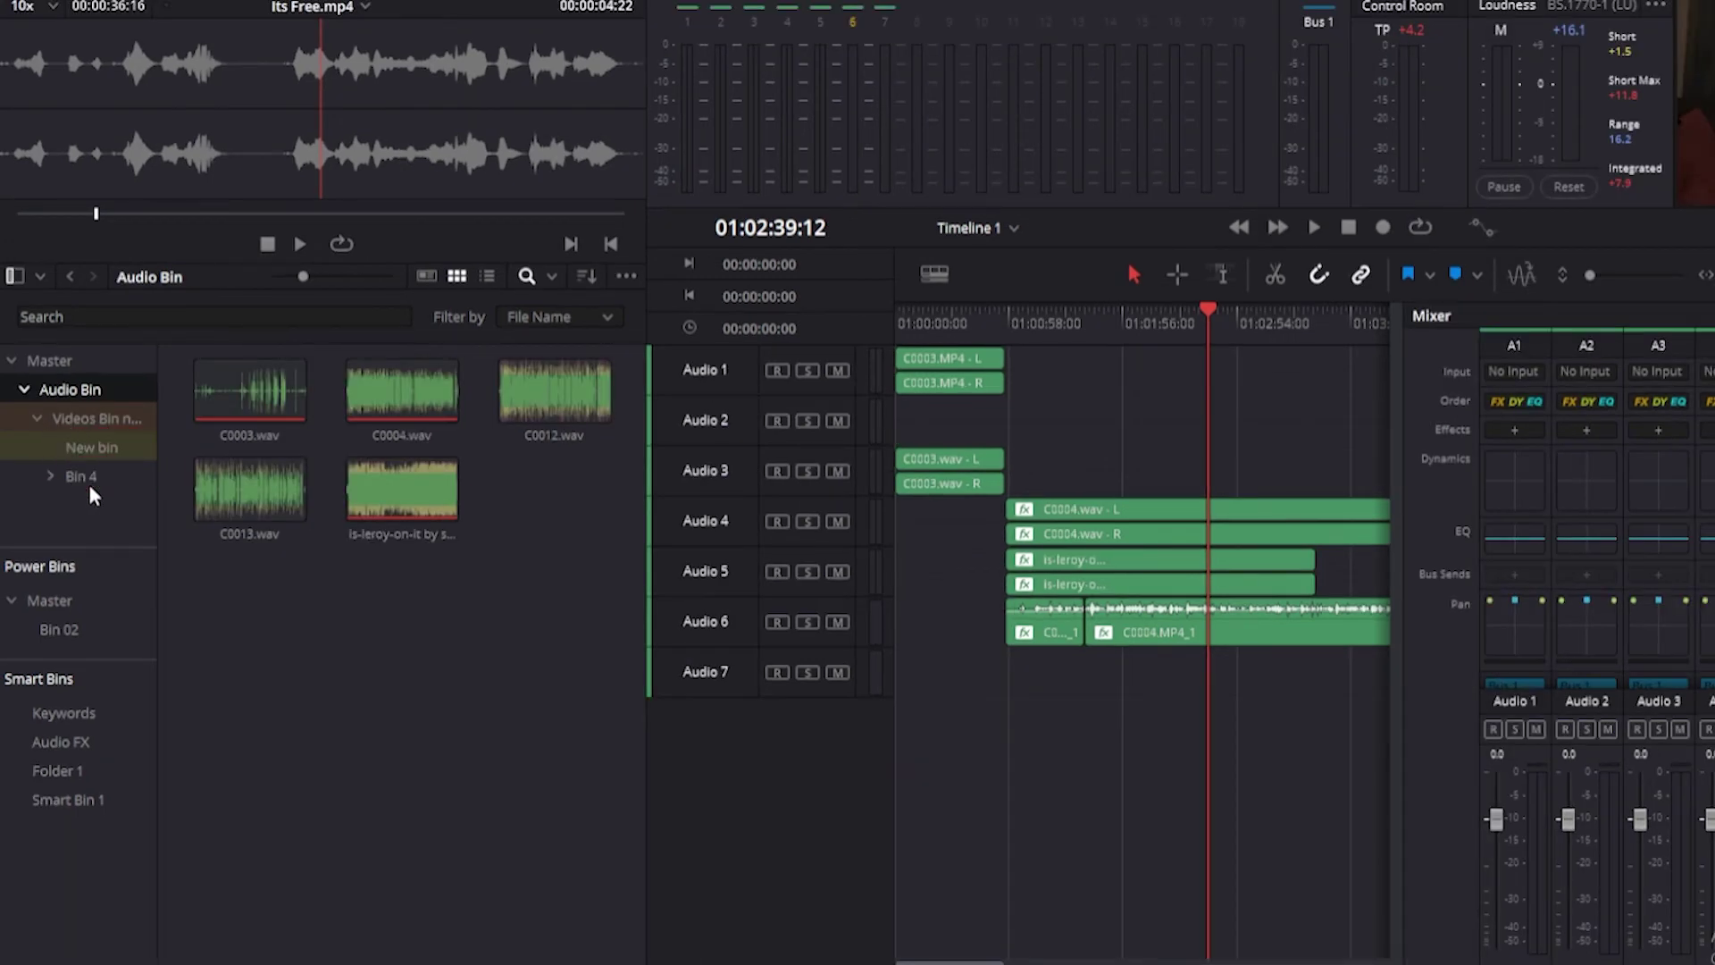
# Reorder the bins under Master: Videos Bin new first, then New bin, then reposition Audio Bin.
pyautogui.moveTo(89, 418); pyautogui.dragTo(92, 469)
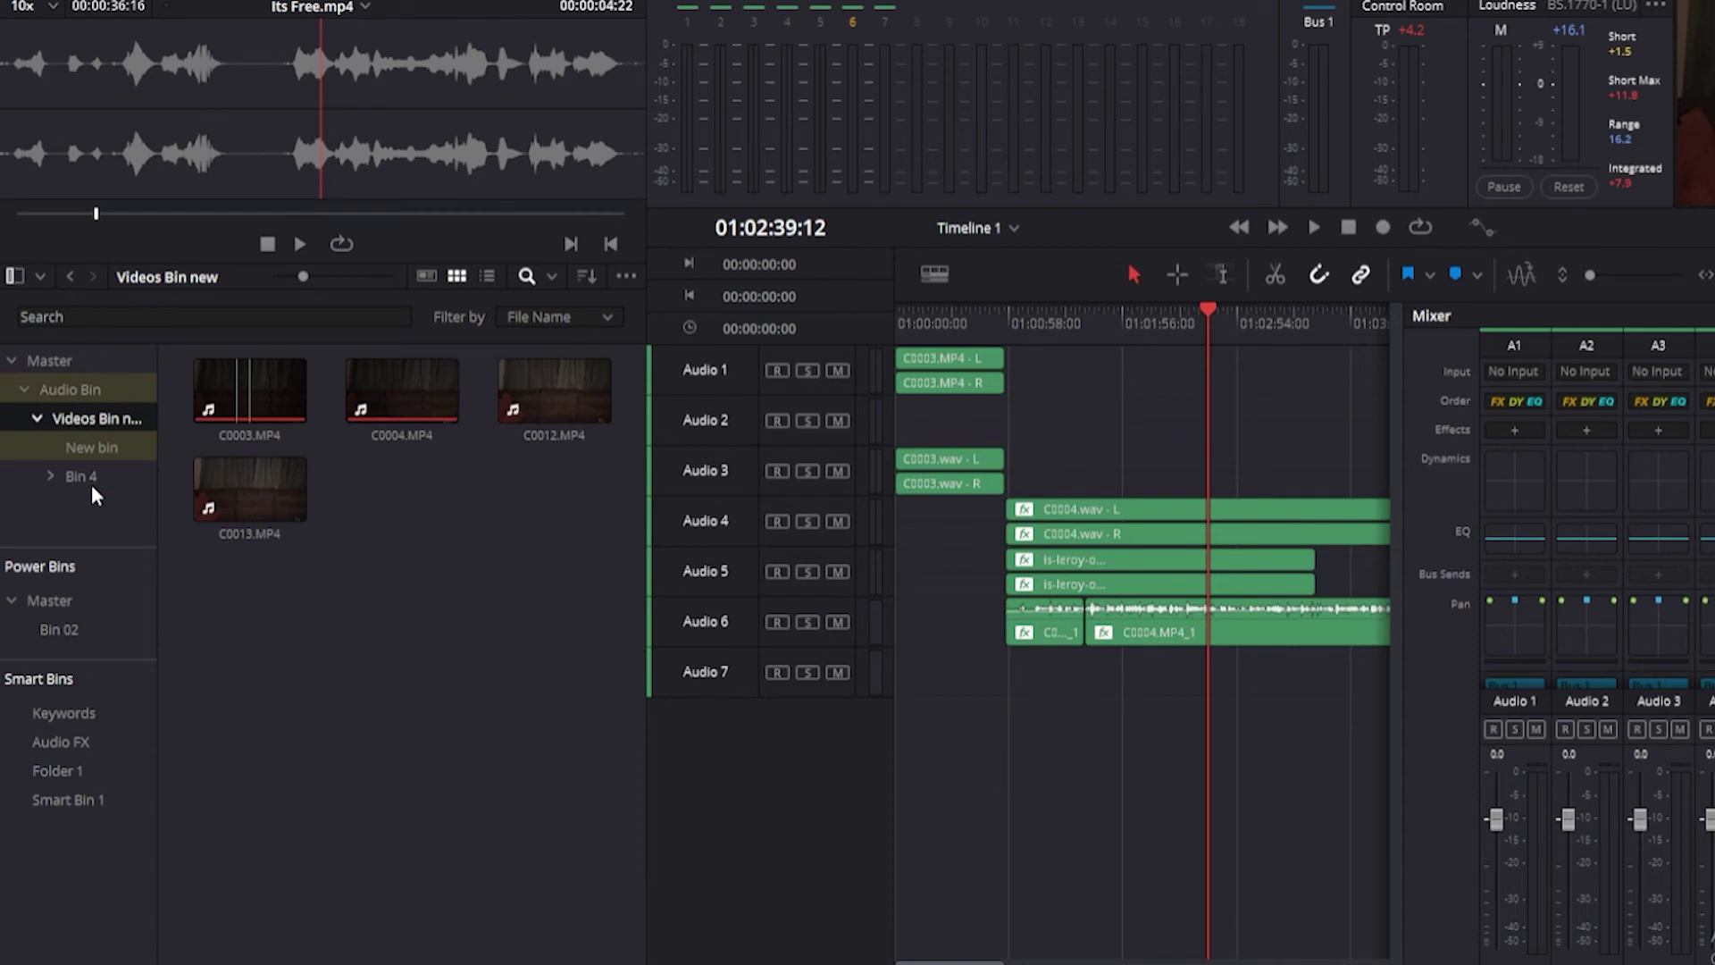
pyautogui.moveTo(67, 370); pyautogui.dragTo(68, 370)
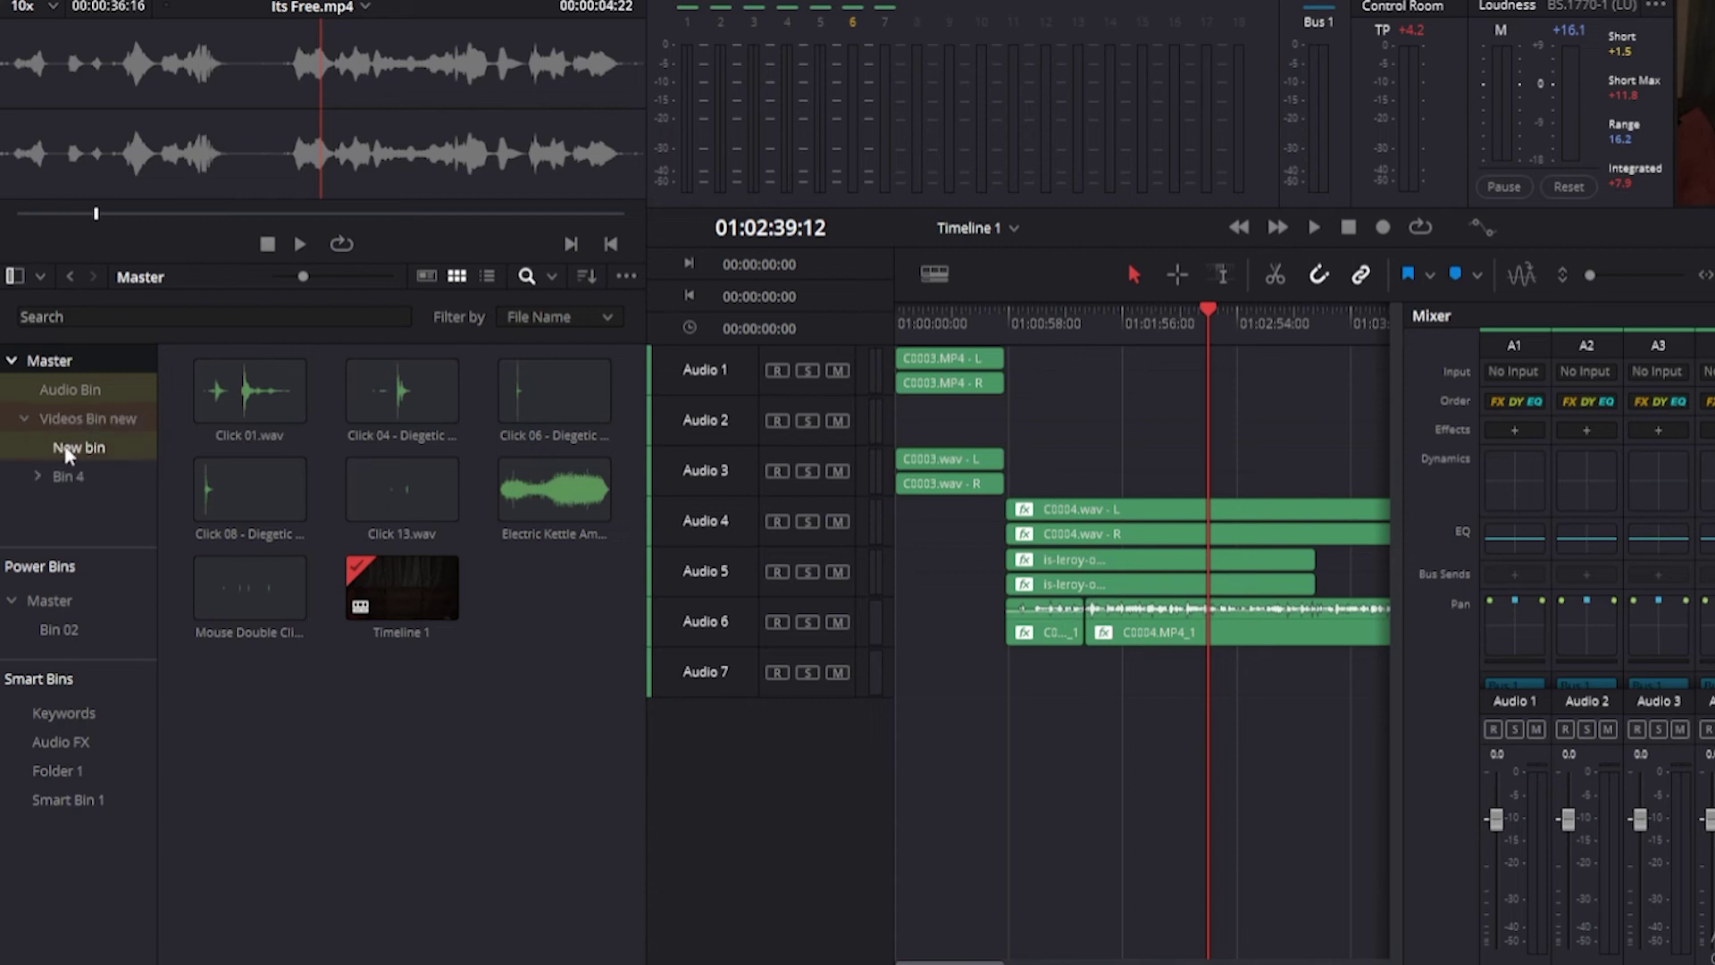
pyautogui.moveTo(80, 446); pyautogui.dragTo(88, 435)
pyautogui.moveTo(86, 362); pyautogui.dragTo(80, 430)
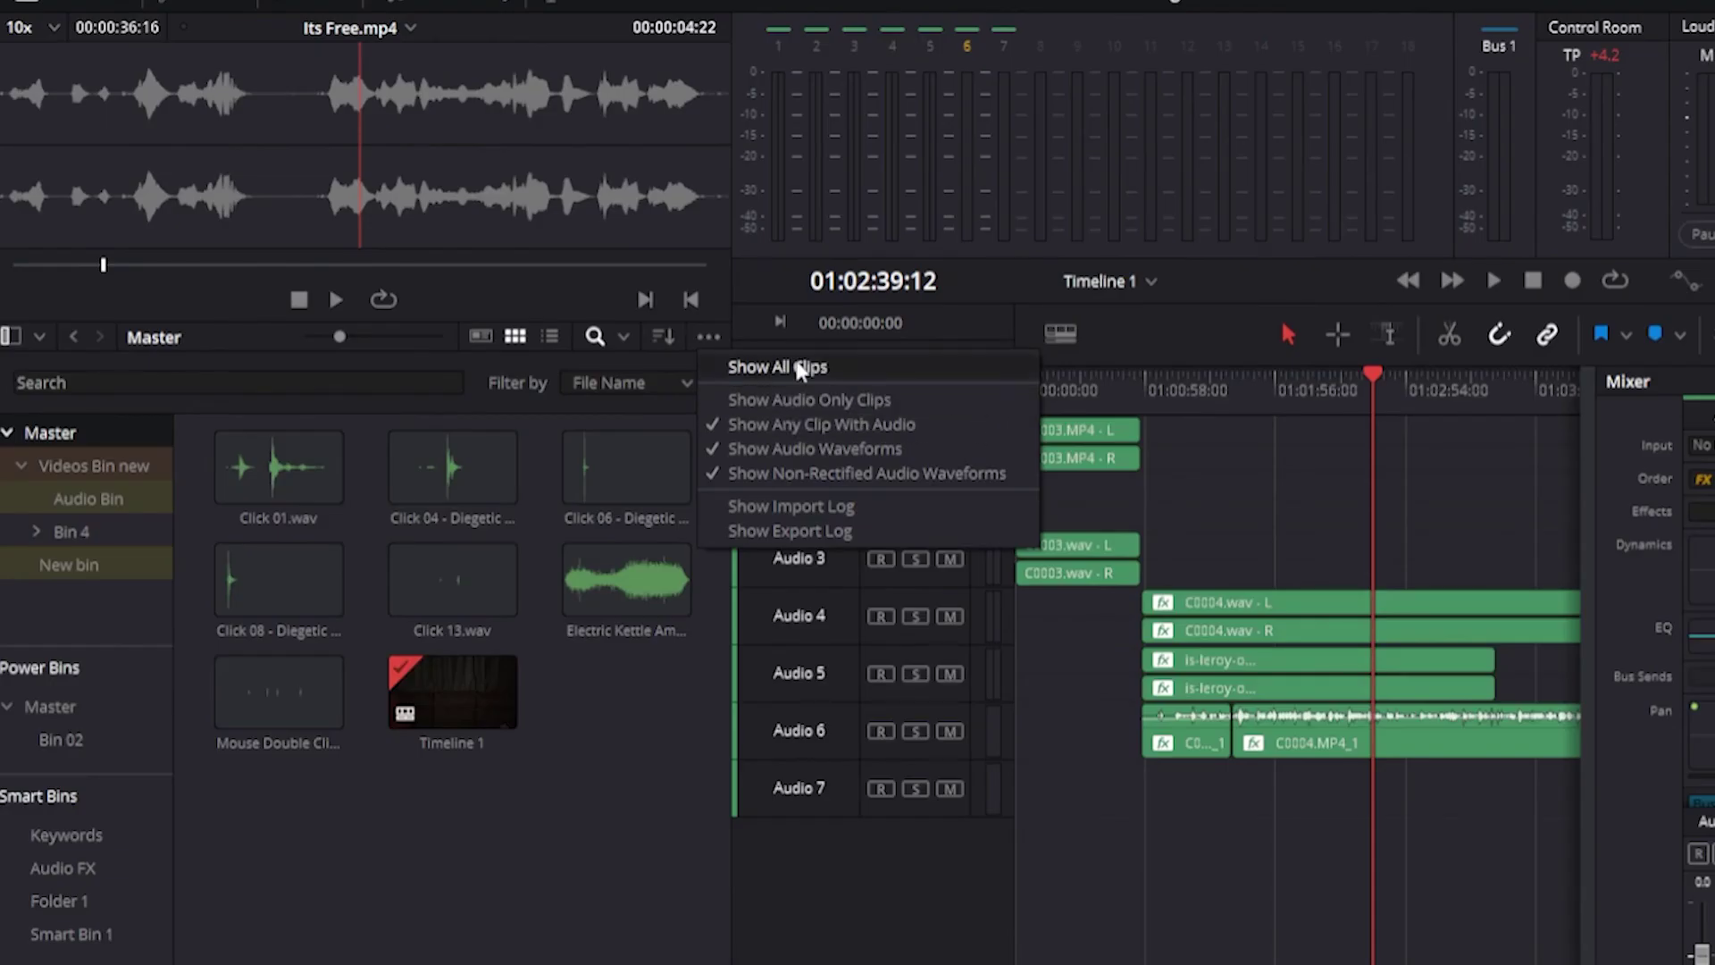
# Filter the media pool to Show Audio Only Clips.
pyautogui.click(520, 311)
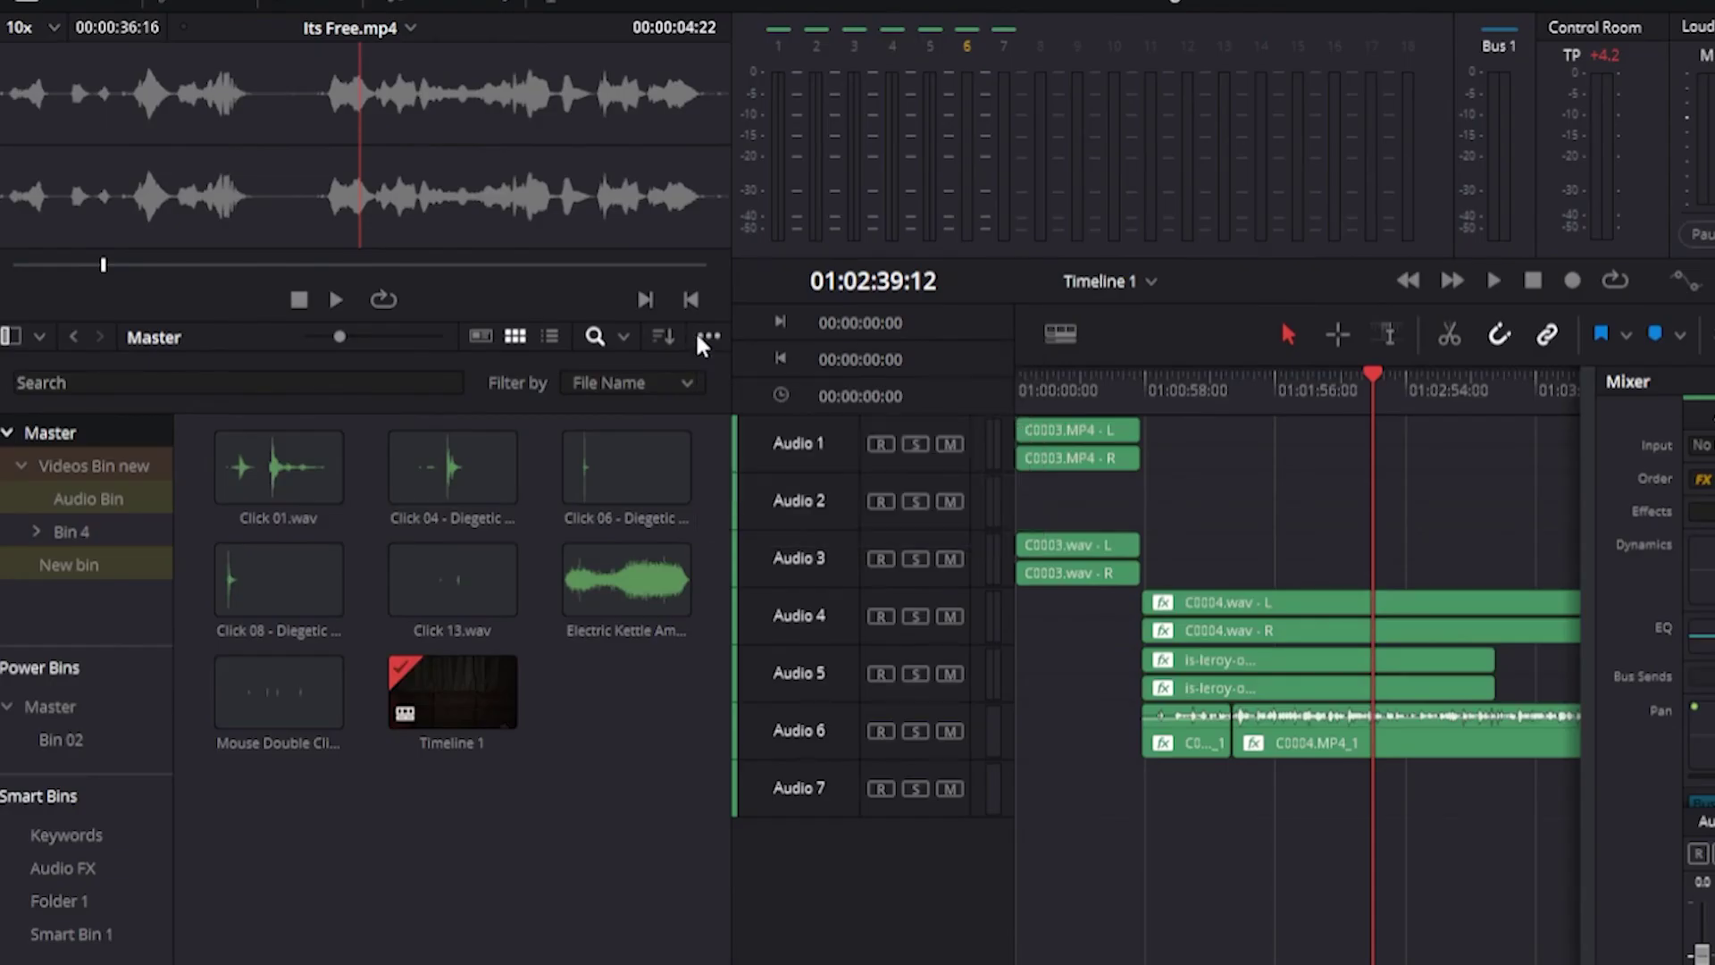
pyautogui.click(712, 335)
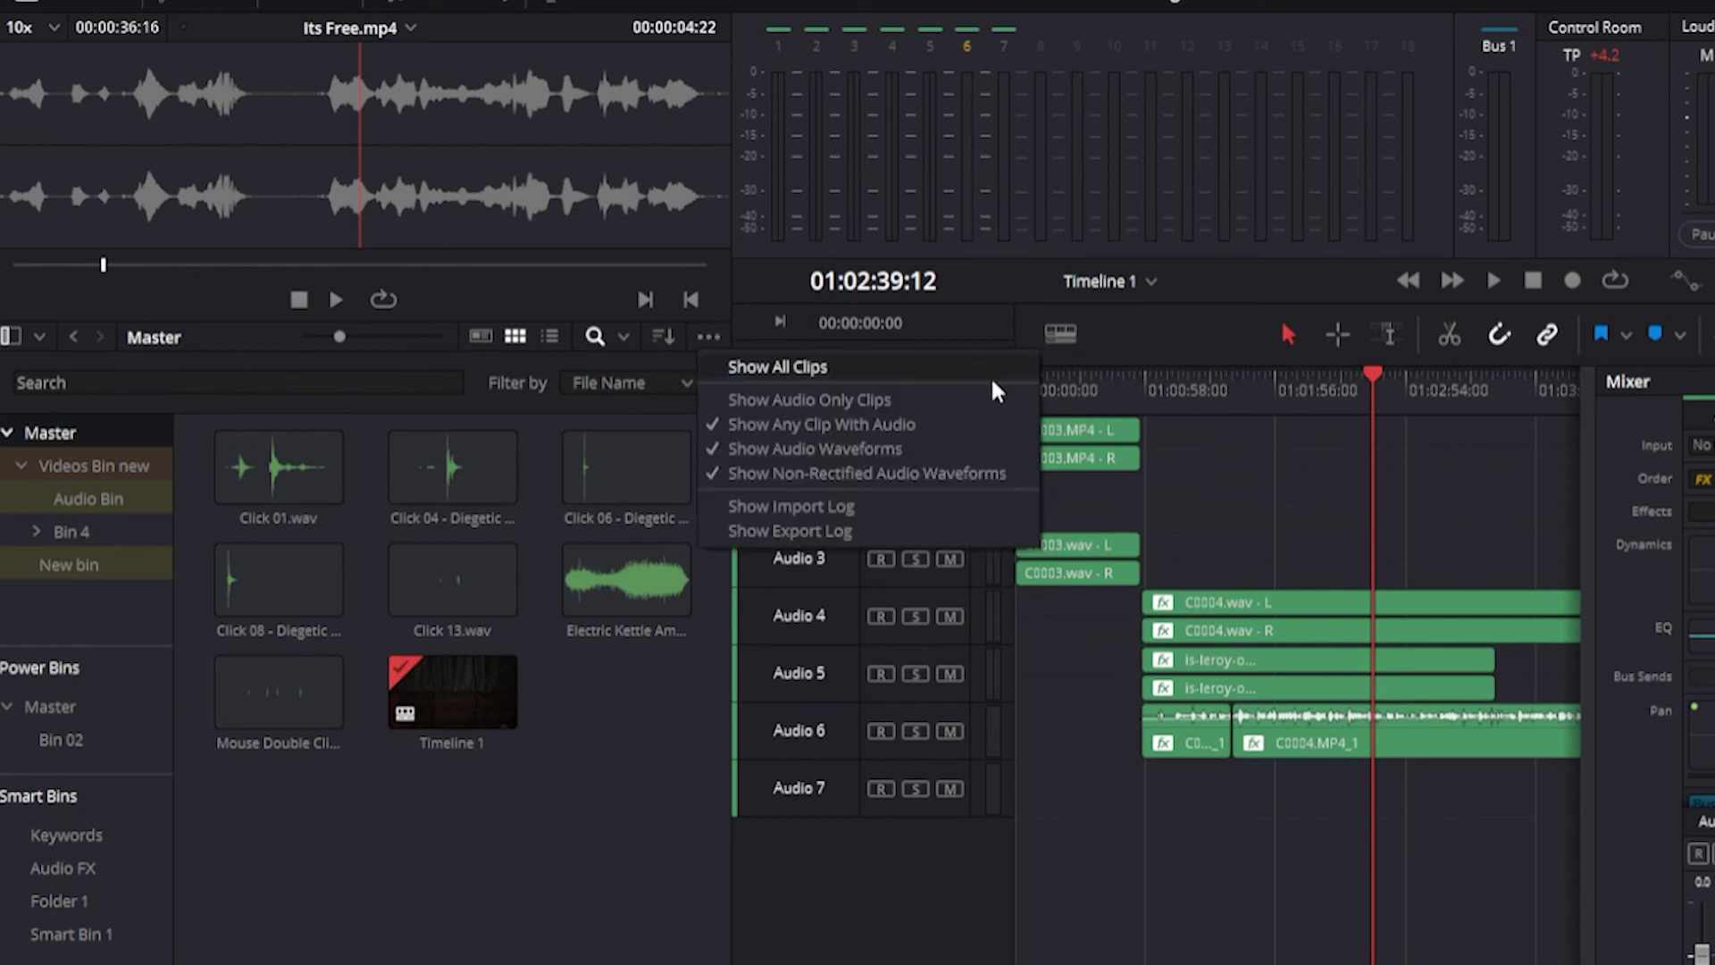
pyautogui.click(1011, 398)
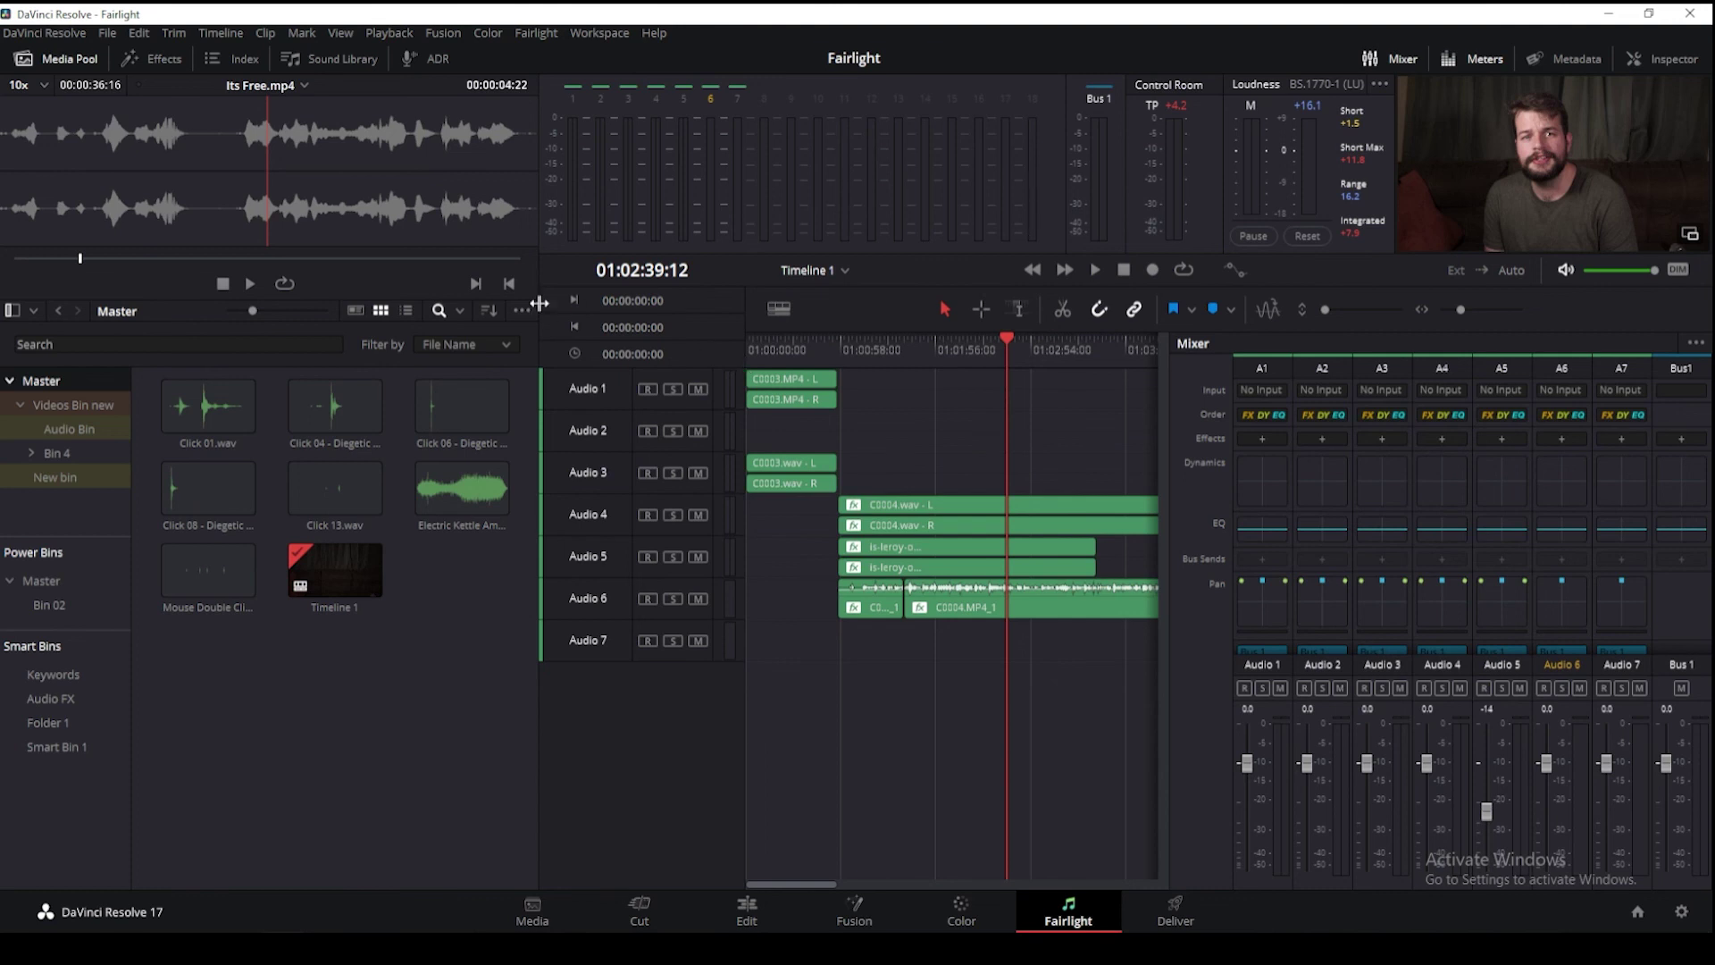
# Switch the filter to Show Any Clip With Audio, then back to Show All Clips.
pyautogui.click(526, 310)
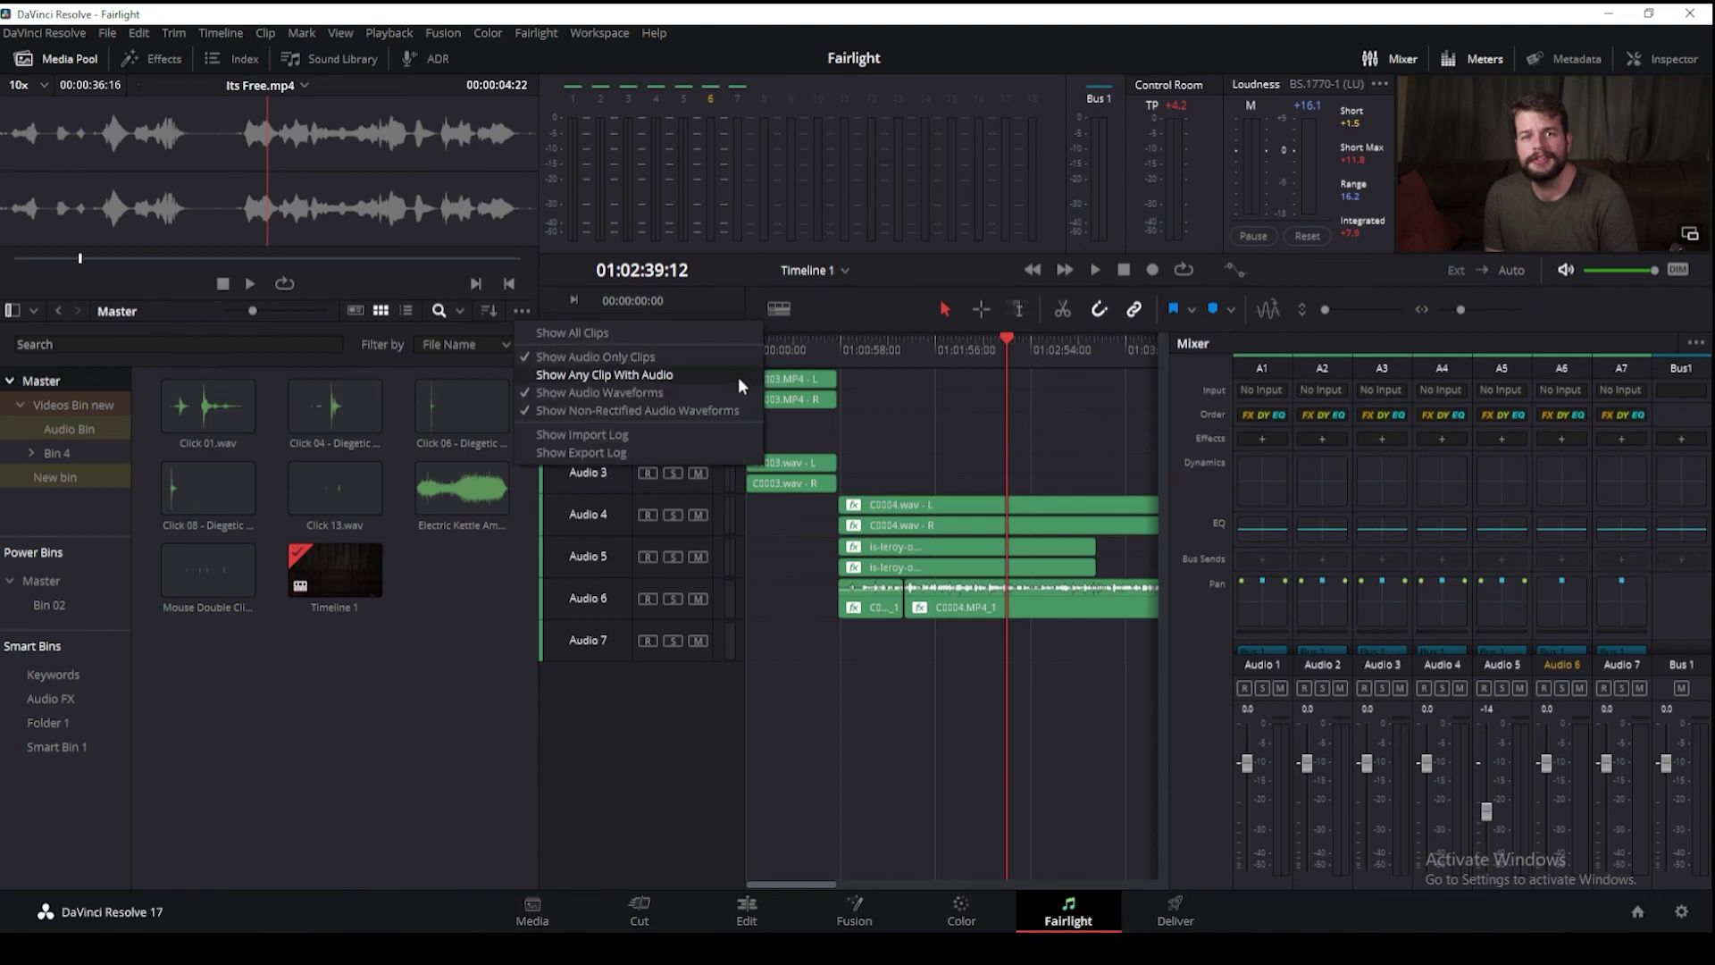
pyautogui.click(738, 377)
pyautogui.click(526, 308)
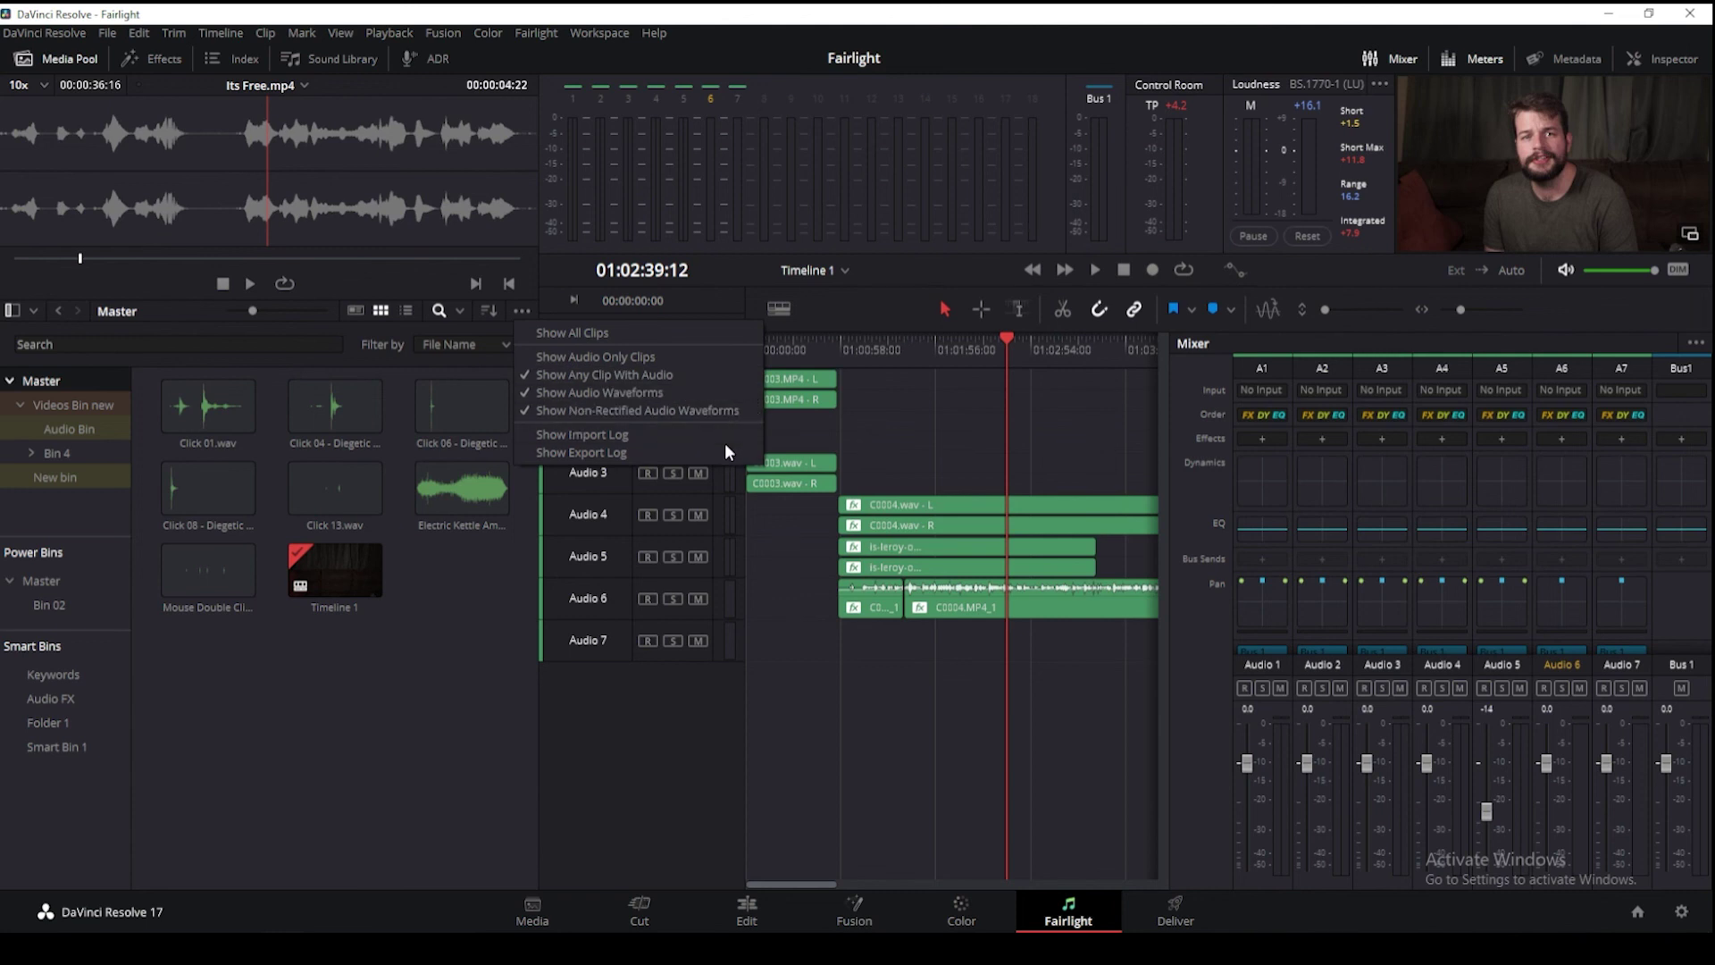
pyautogui.click(717, 334)
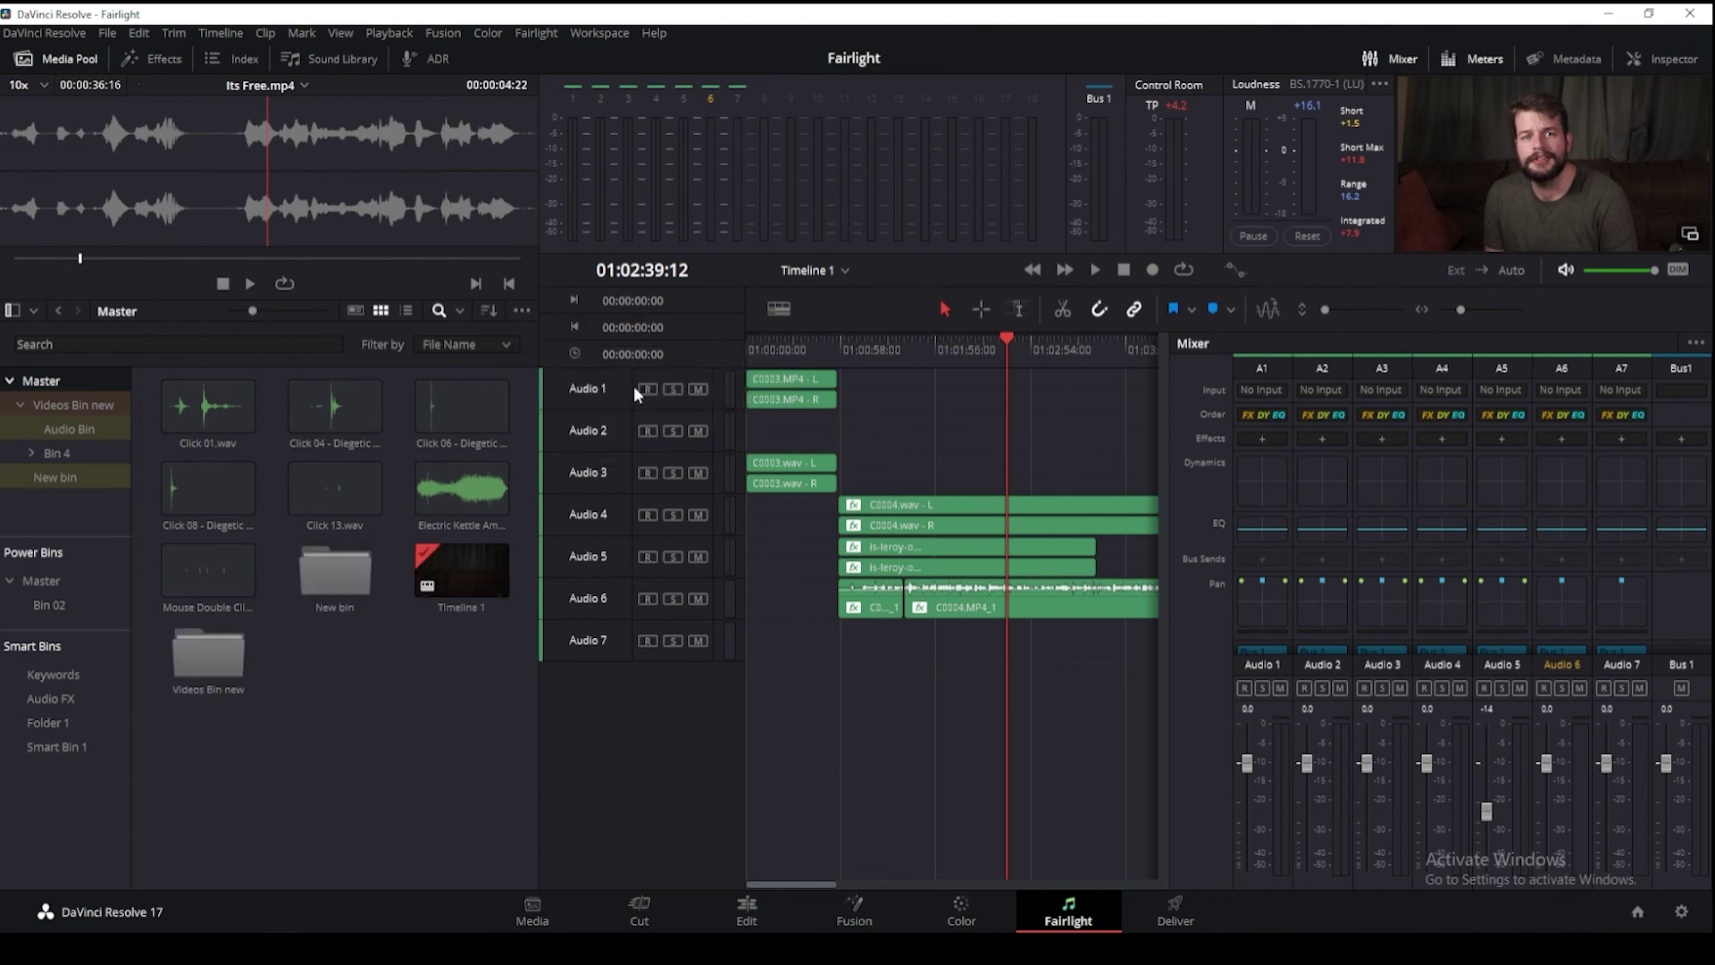